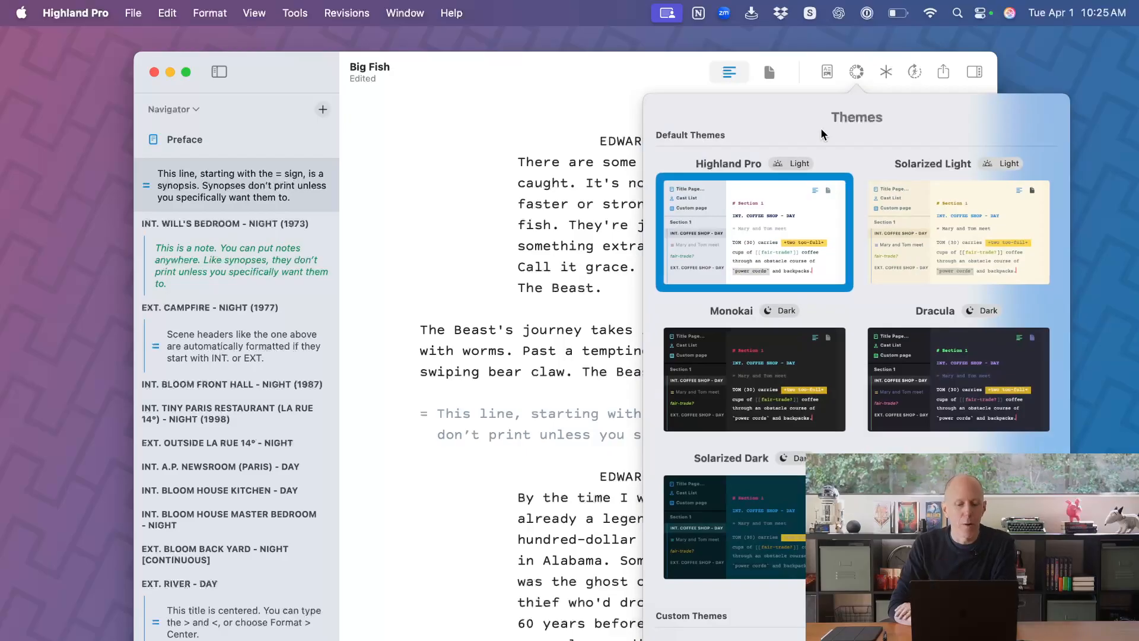
- Try the Solarized Light and Solarized Dark themes on the script, and apply the Monokai theme
left_click(953, 206)
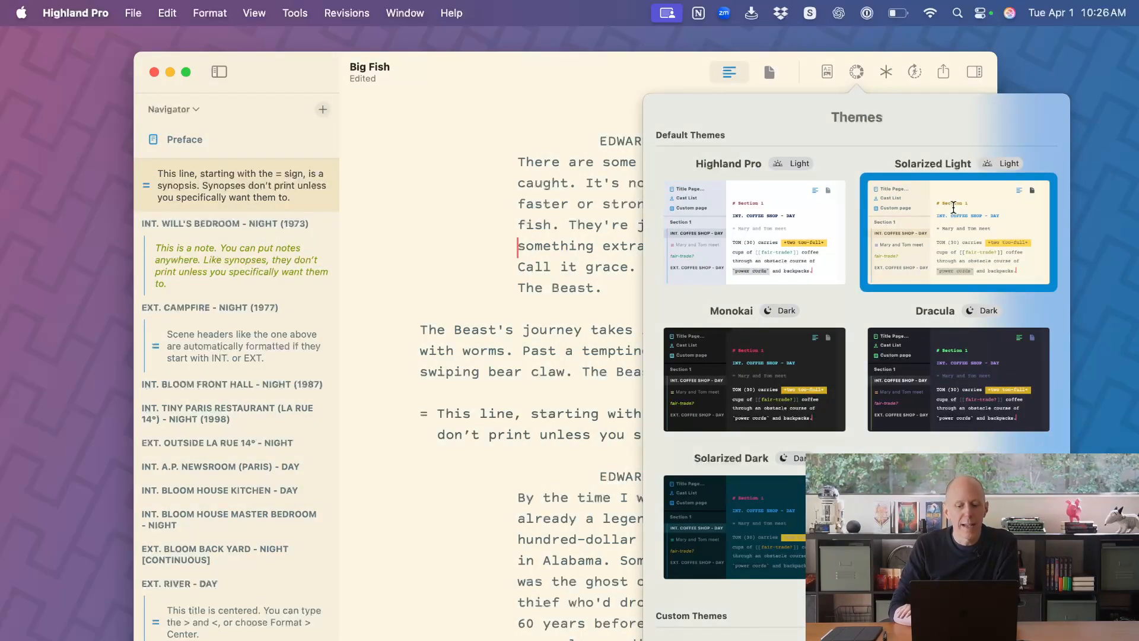
left_click(754, 510)
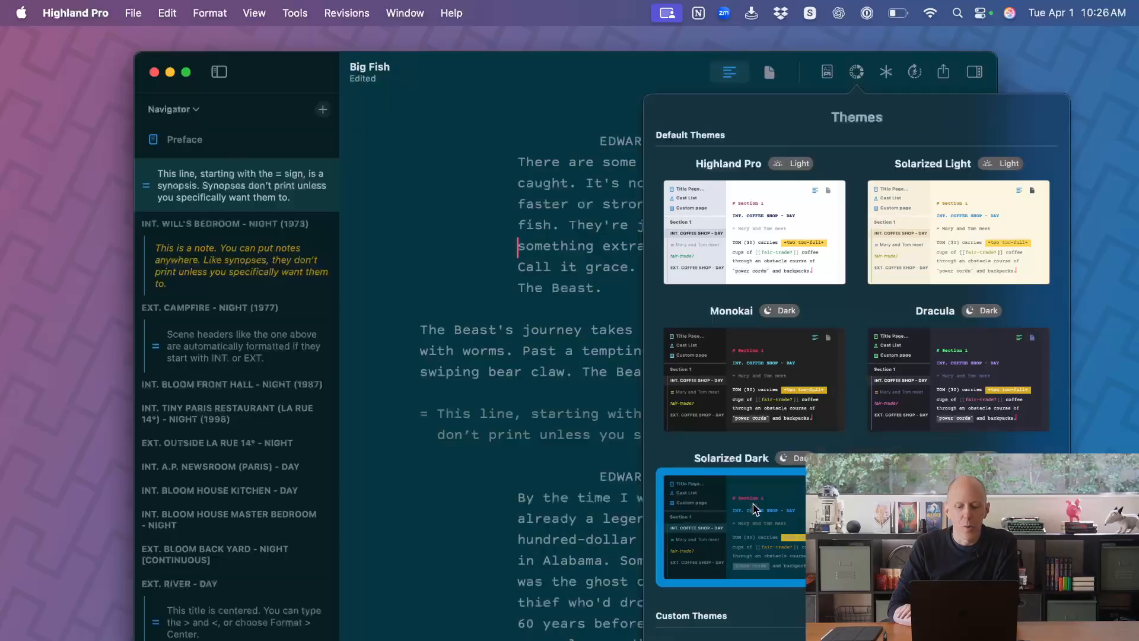
left_click(752, 382)
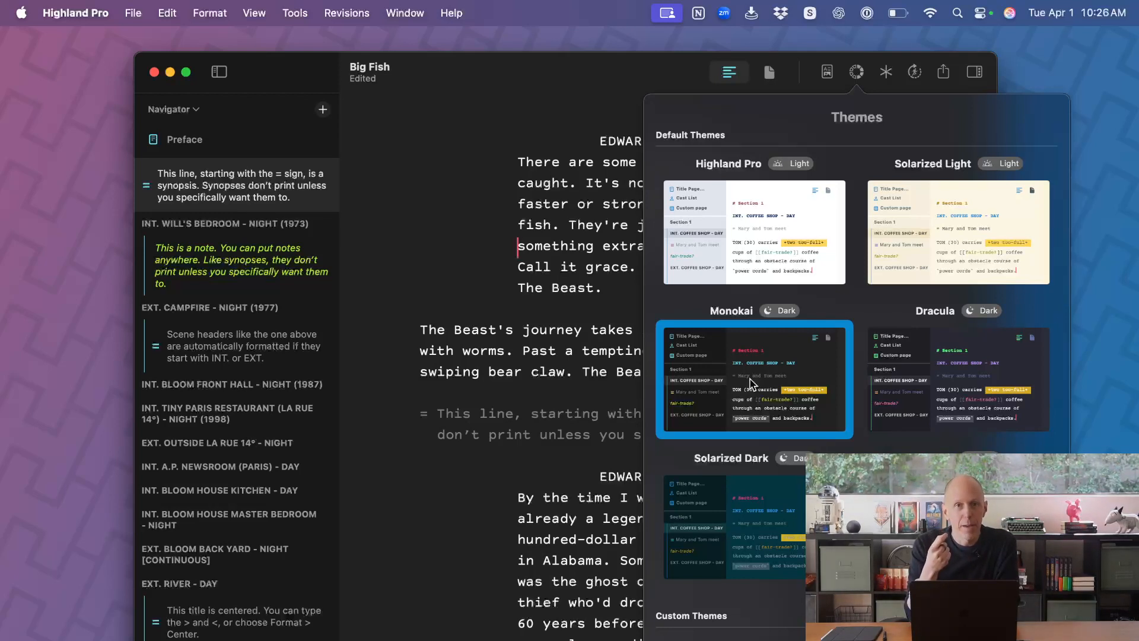
scroll(801, 410, "down", 3)
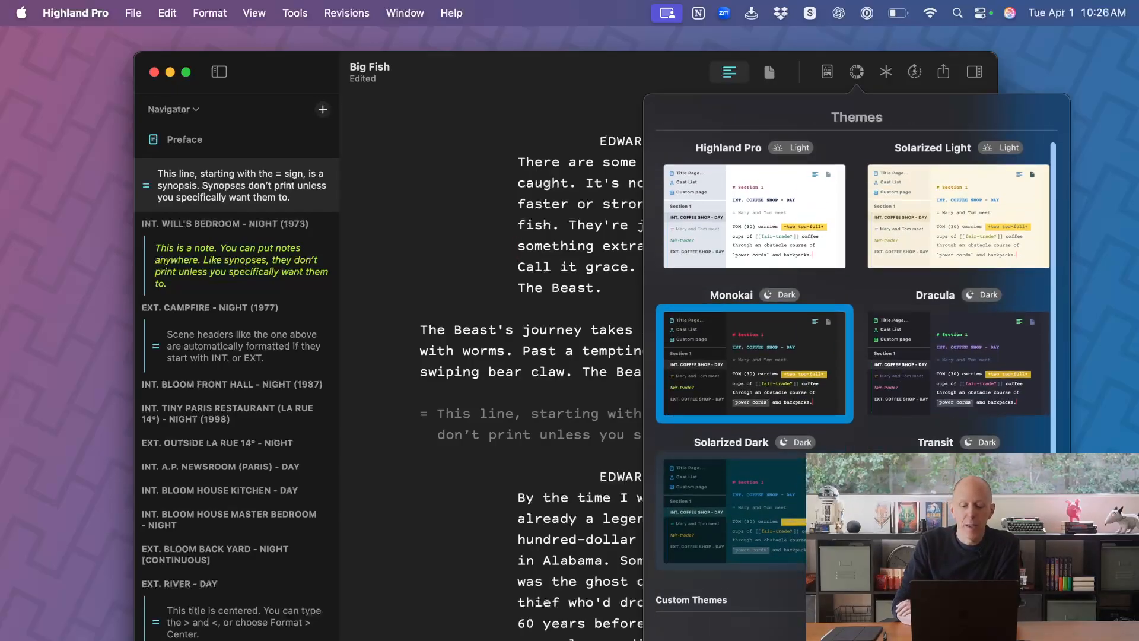
left_click(510, 544)
- Open the app's Themes settings and place the settings window in front of the script so the custom themes area is accessible
left_click(95, 13)
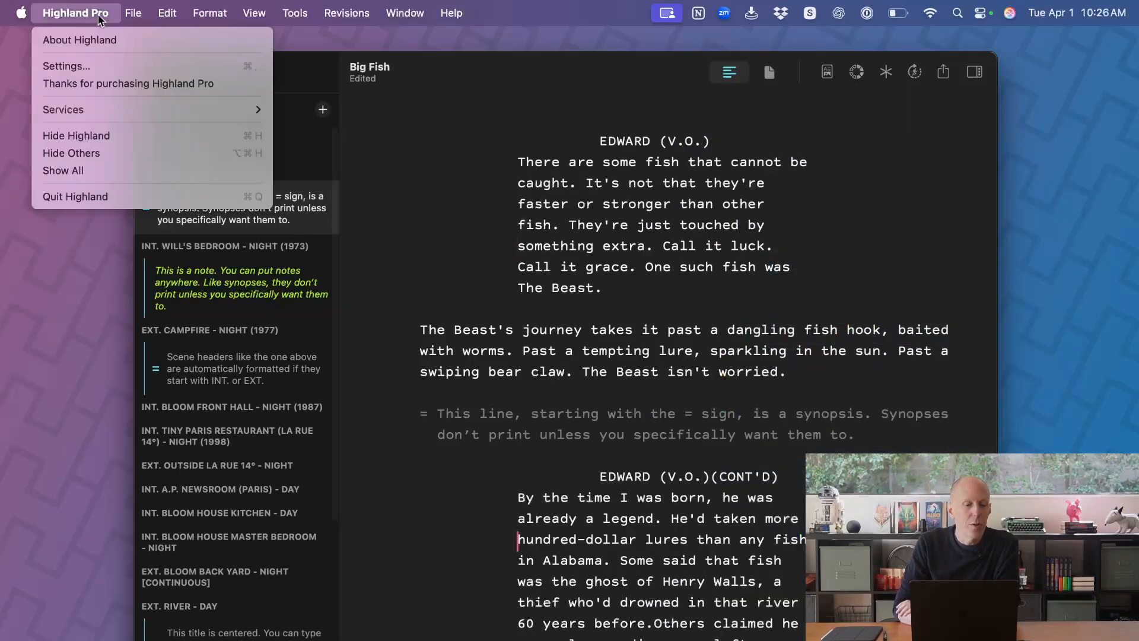
left_click(101, 65)
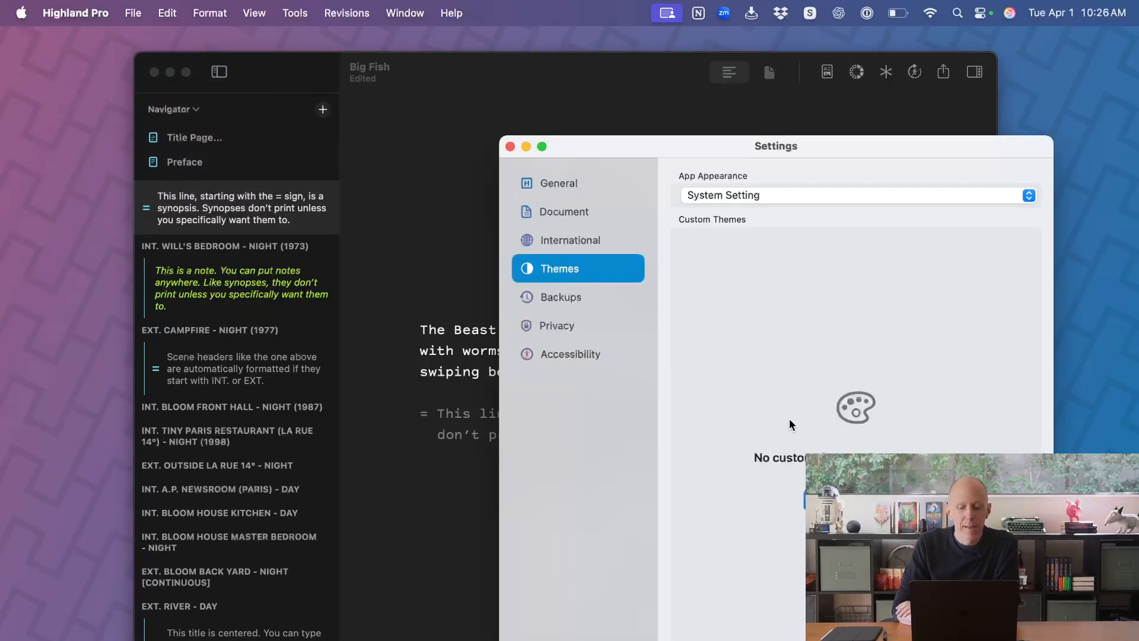
left_click(682, 122)
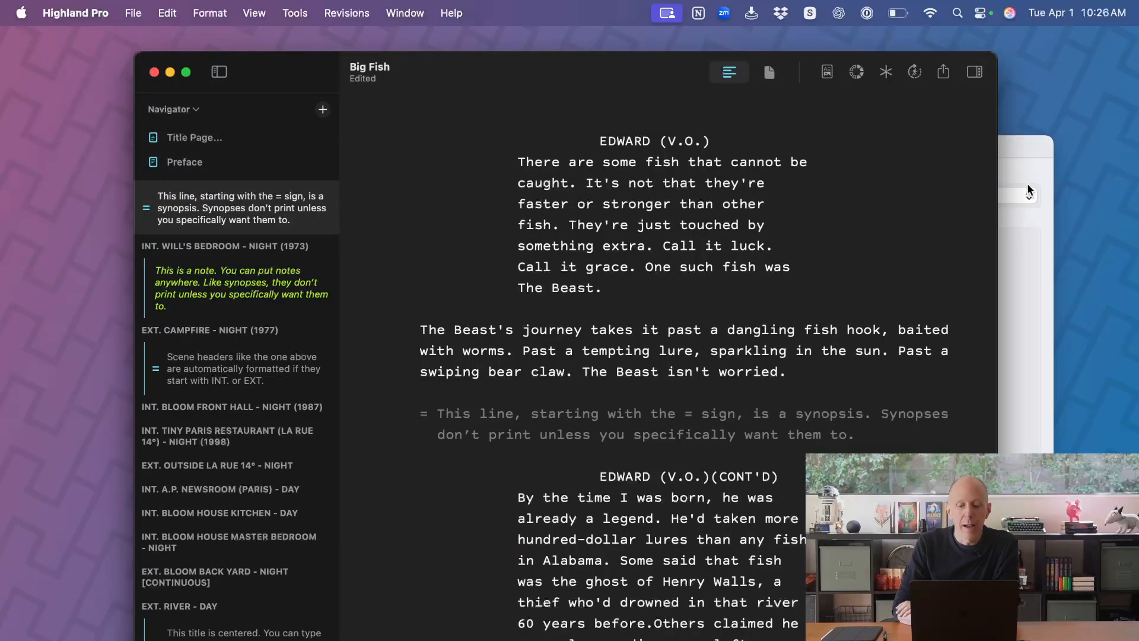
left_click(1013, 251)
left_click_drag(805, 140, 627, 58)
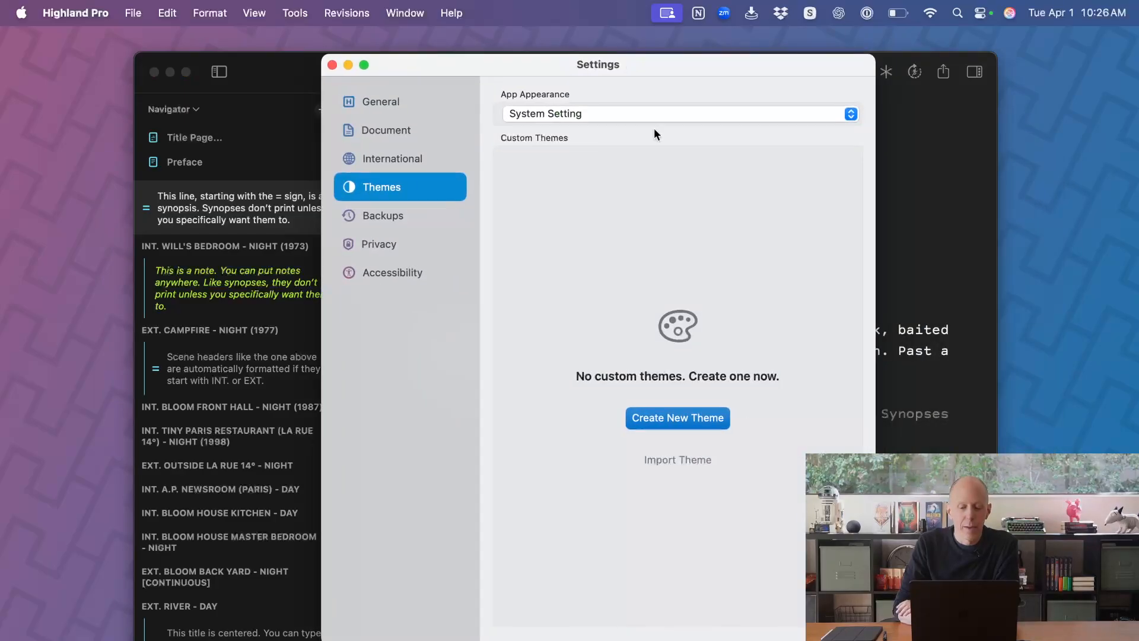
- Create a custom theme based on Highland Pro and set its editor background to green 35BD28
left_click(695, 422)
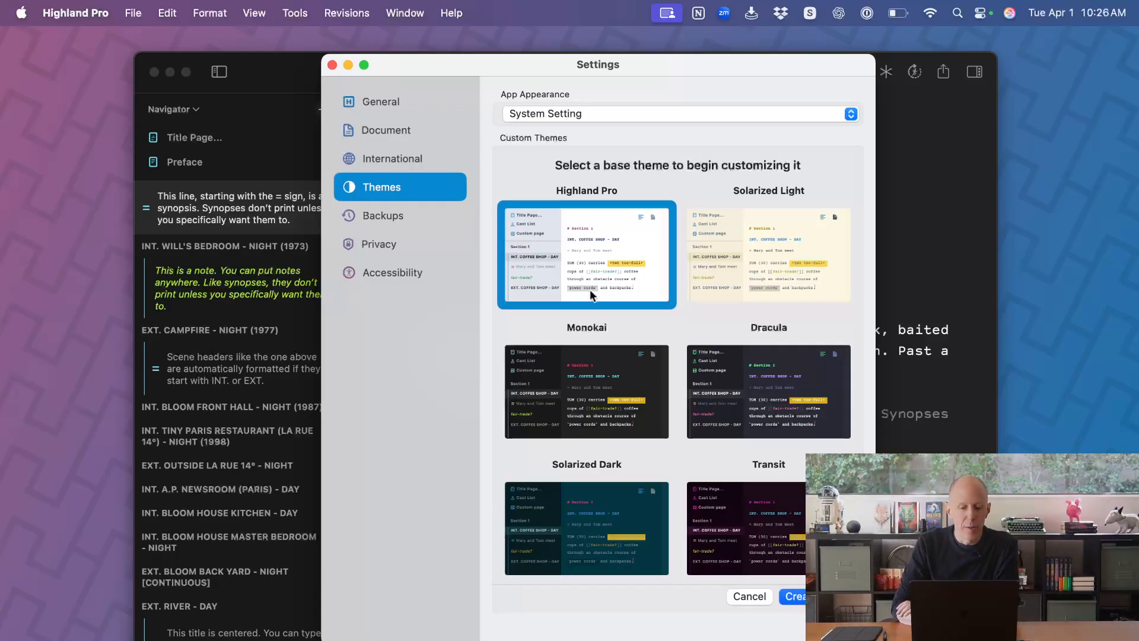
left_click(794, 596)
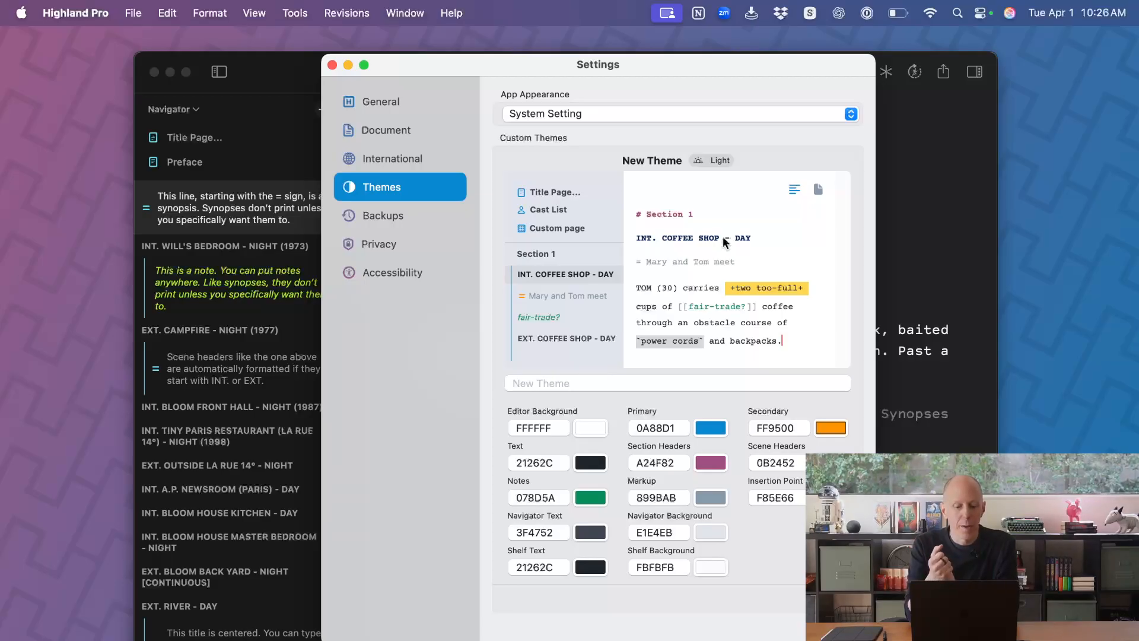
left_click(596, 428)
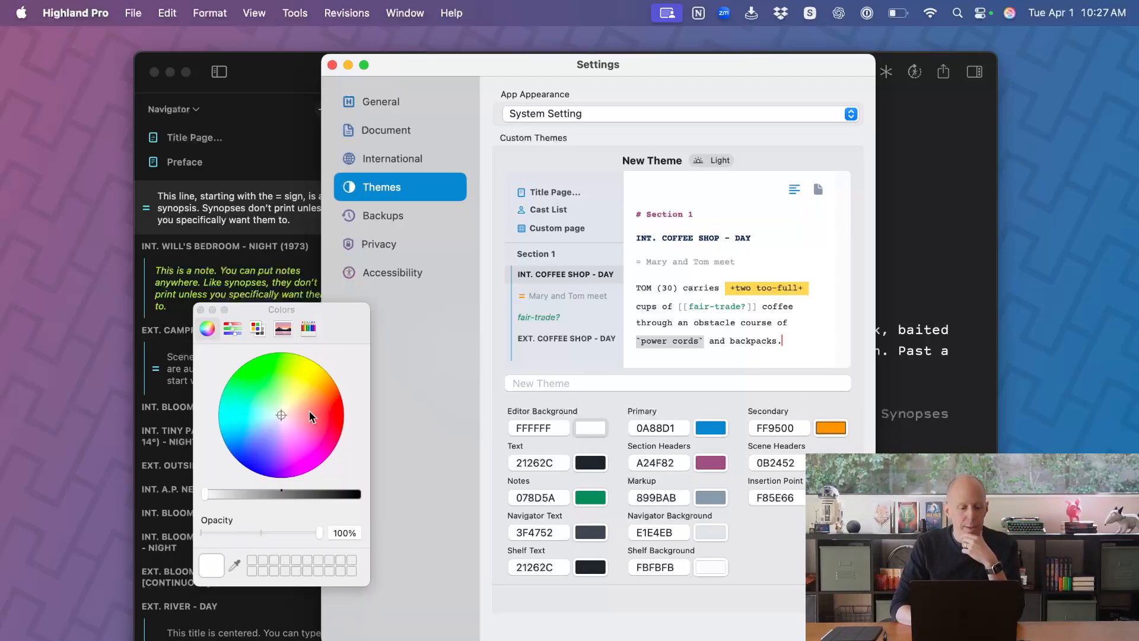
left_click_drag(264, 395, 263, 367)
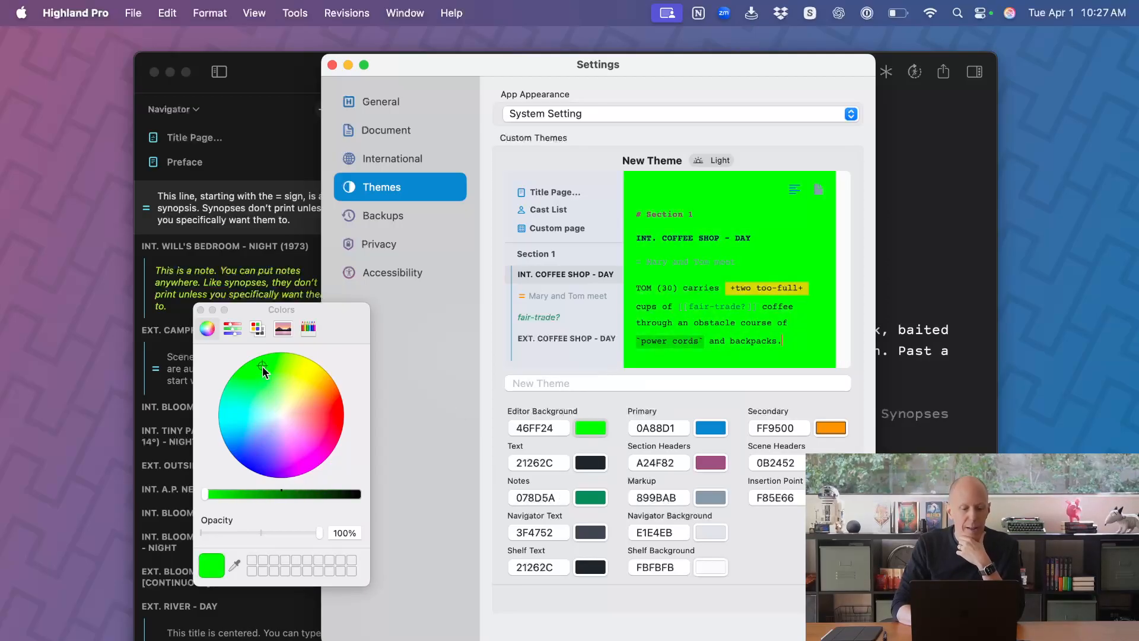
left_click_drag(231, 493, 245, 493)
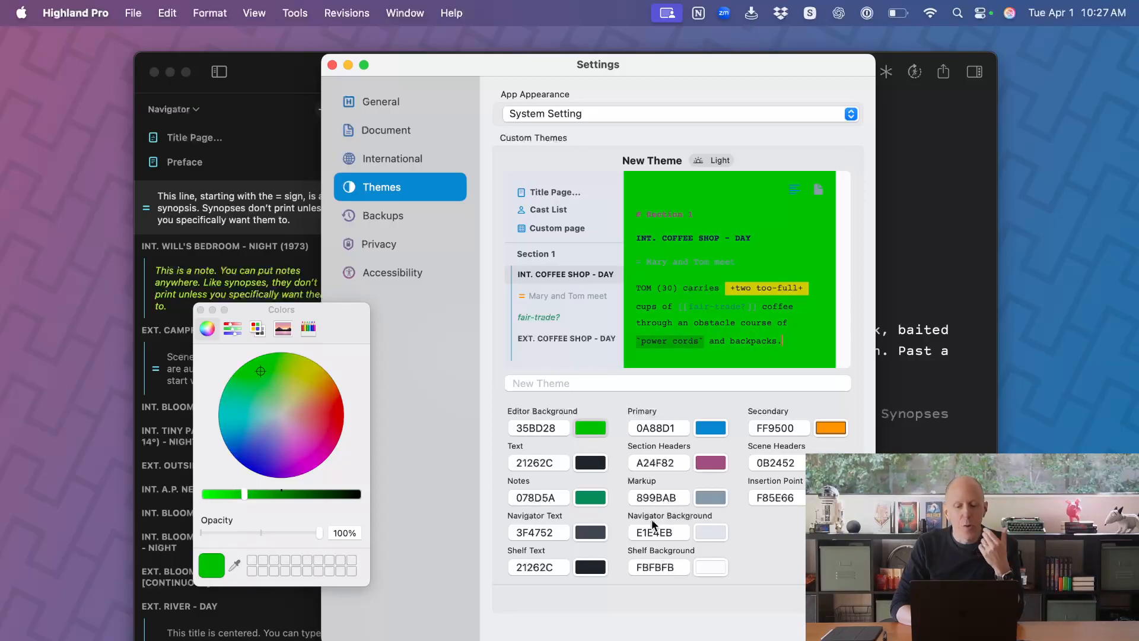
- Set the custom theme's navigator background to light green 83EA7B and its text colour to dark green 136703
left_click(711, 531)
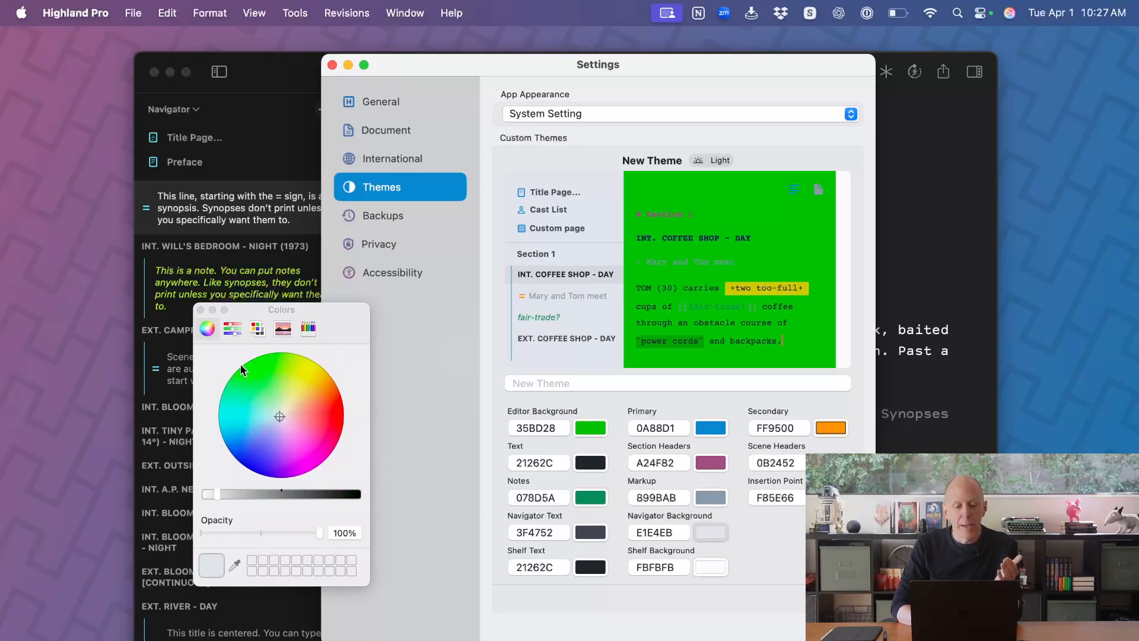
left_click_drag(262, 386, 269, 389)
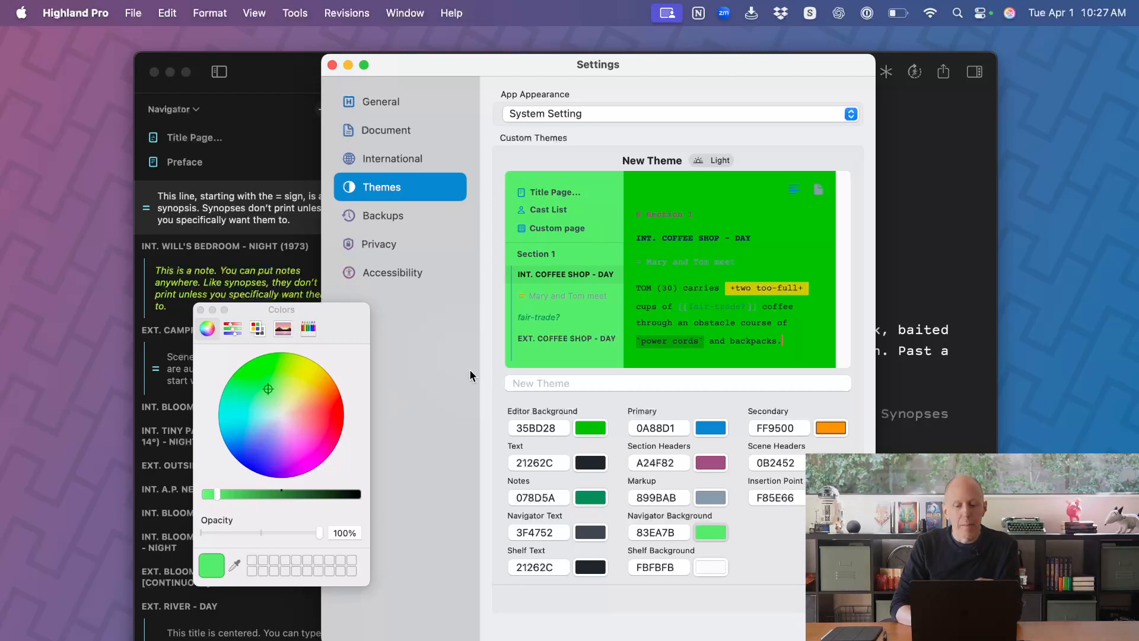
left_click(591, 463)
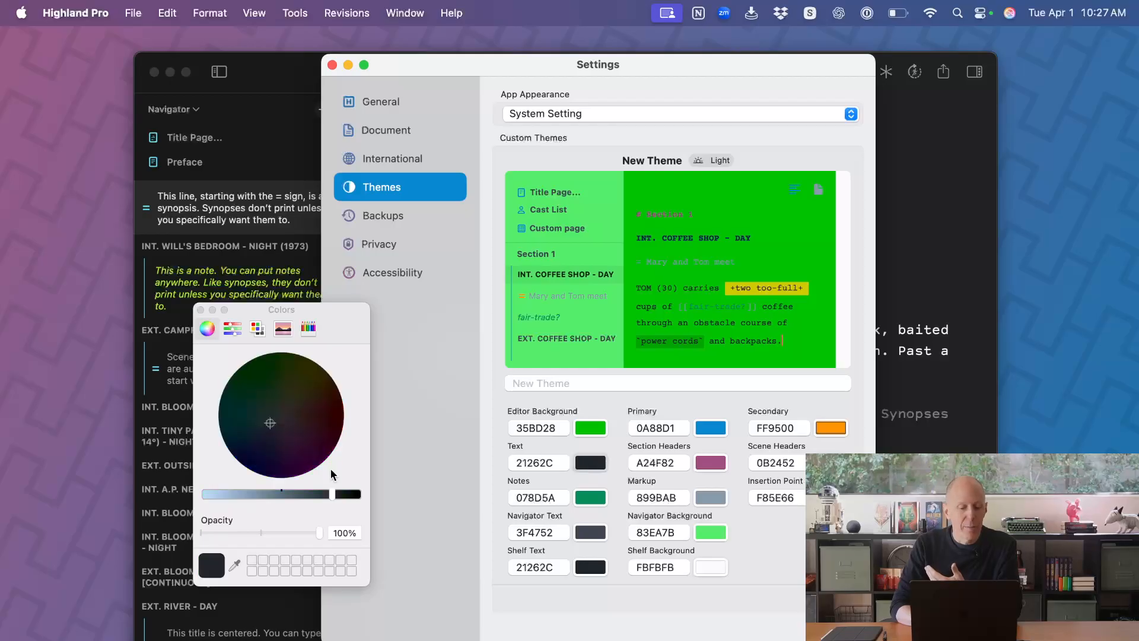
left_click_drag(304, 494, 295, 489)
left_click(261, 369)
left_click_drag(261, 371, 260, 360)
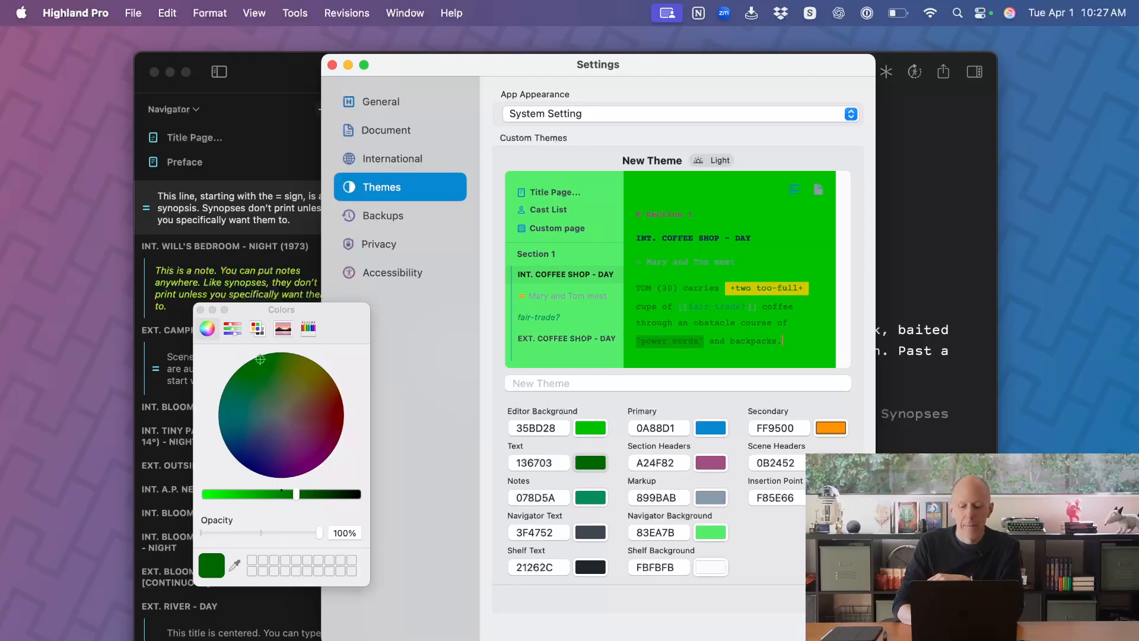
- Save the green custom theme and delete it from the custom themes
left_click(832, 596)
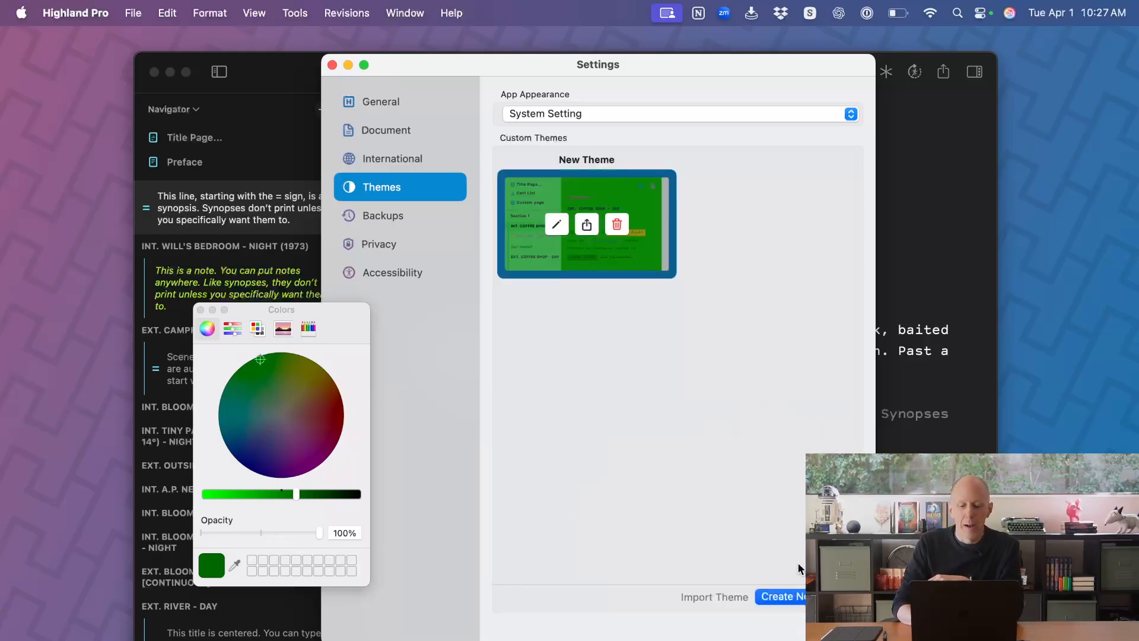
left_click(617, 225)
left_click(643, 406)
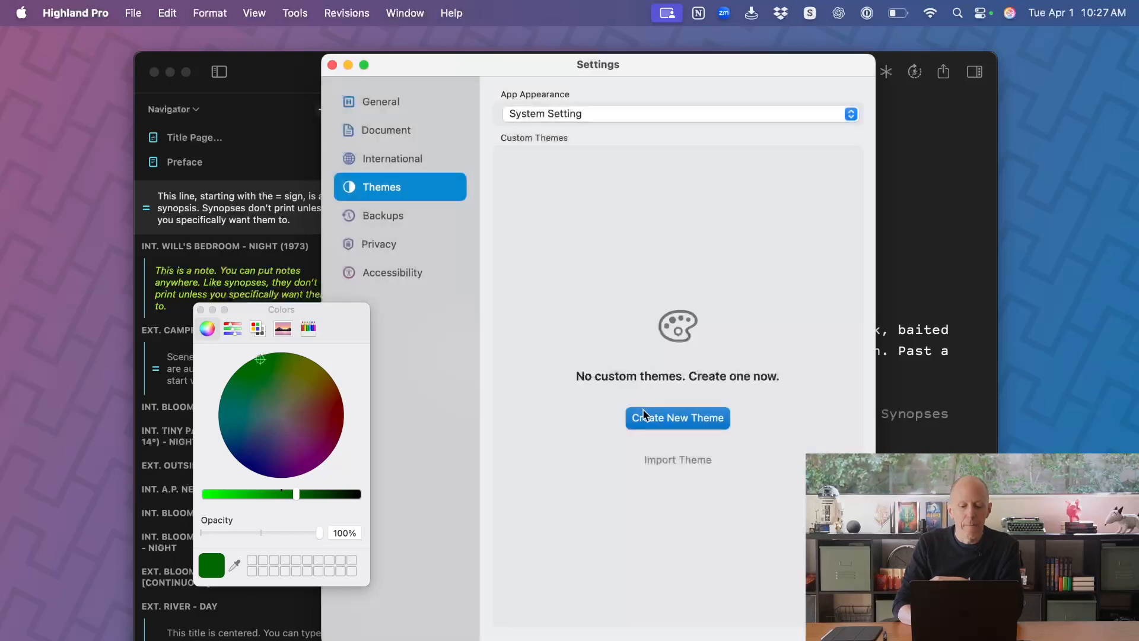
- Start a new custom theme based on Highland Pro and move the colour picker clear of the settings window
left_click(643, 414)
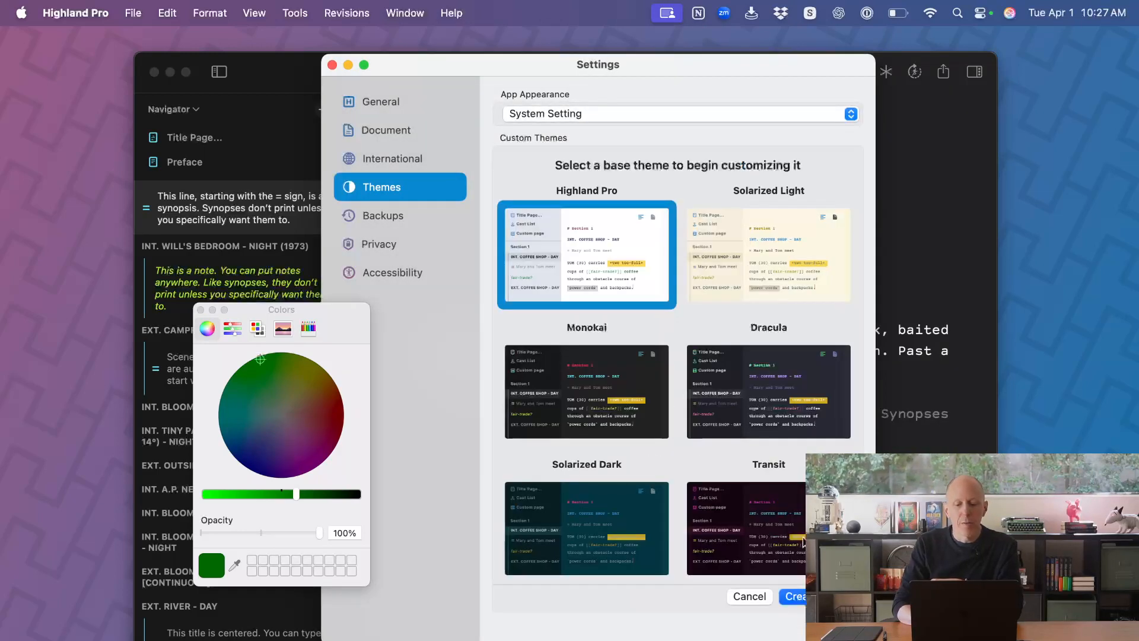
left_click(792, 596)
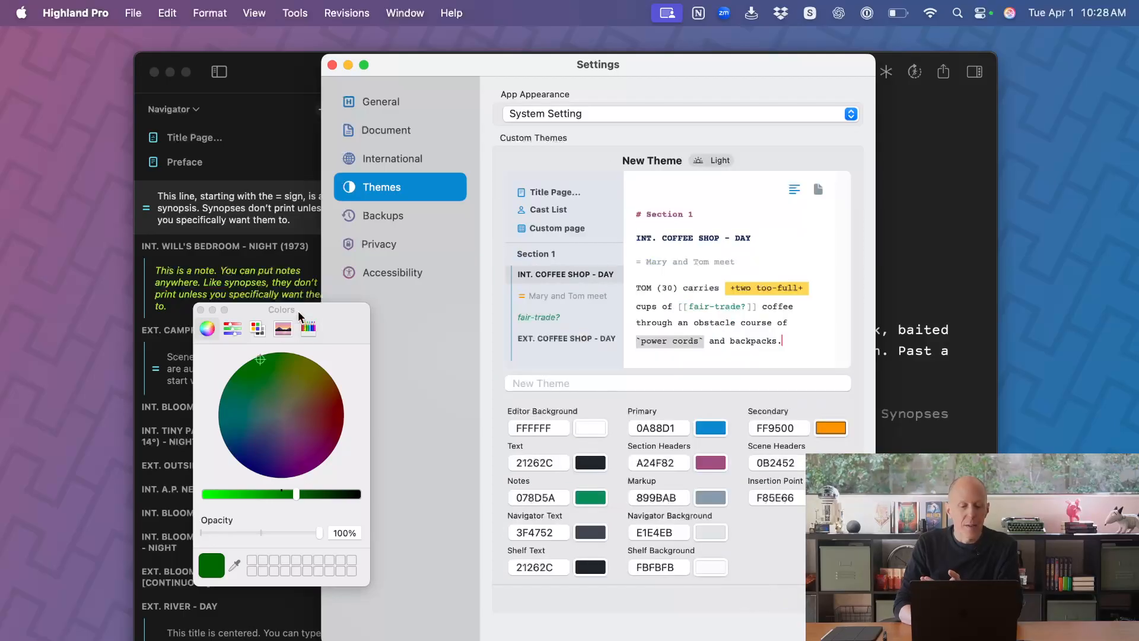
left_click_drag(300, 316, 173, 343)
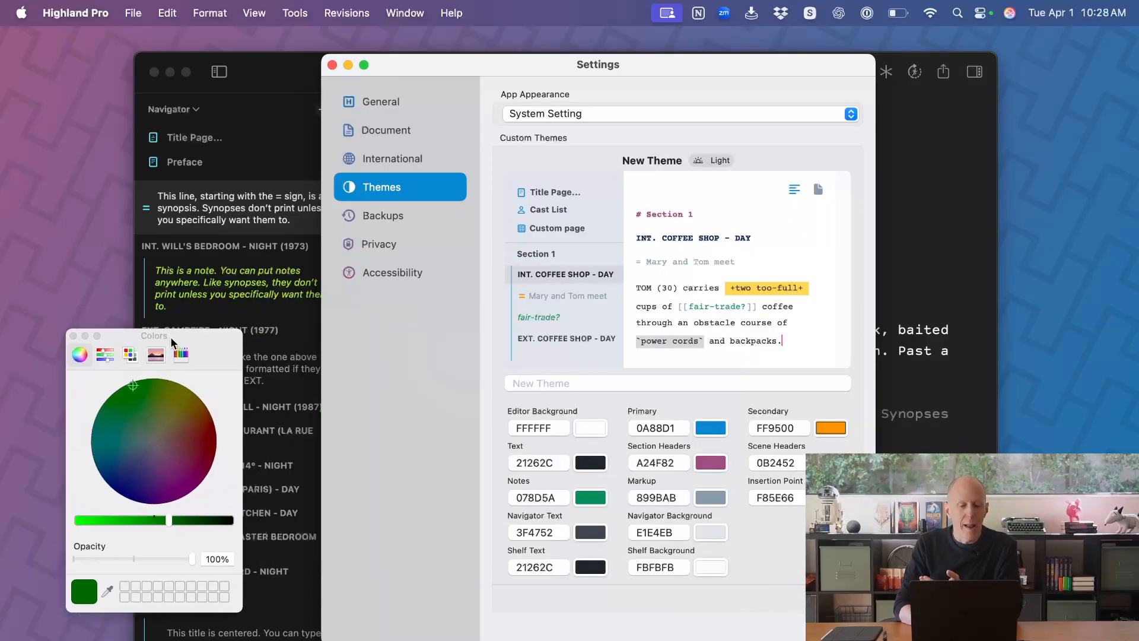
- Minimize the script window and arrange the Safari reference screenshot and the theme settings side by side
left_click(170, 72)
left_click_drag(295, 111, 149, 23)
left_click_drag(785, 73, 1037, 72)
- Enlarge the code editor screenshot in Safari and examine the background and text colours it uses
left_click(498, 283)
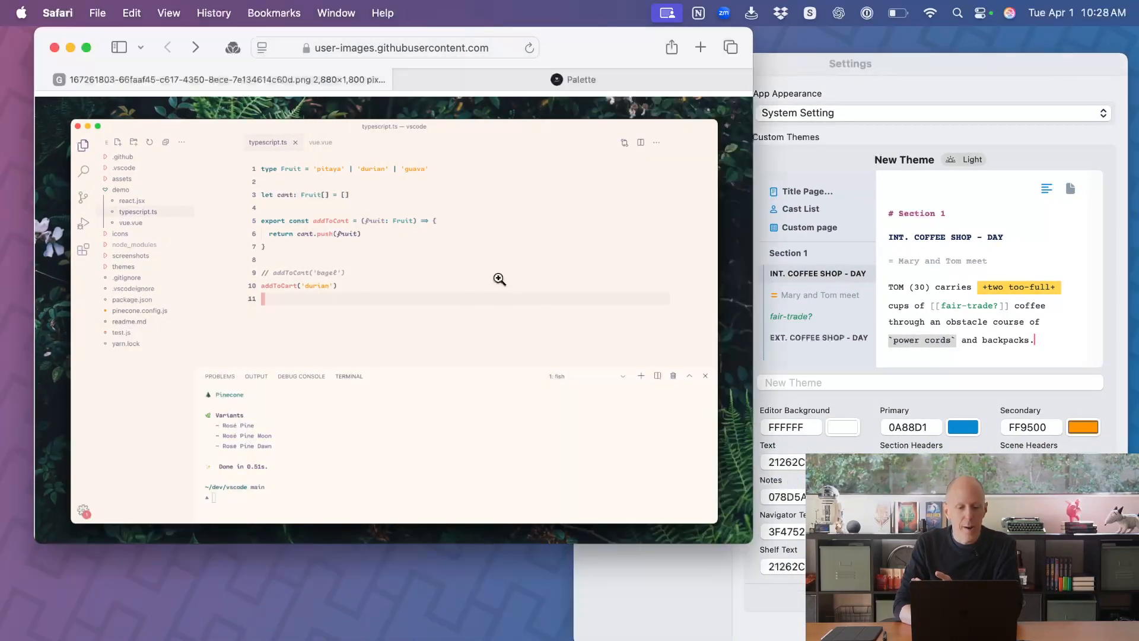
left_click(500, 282)
scroll(499, 278, "up", 3)
scroll(499, 278, "down", 5)
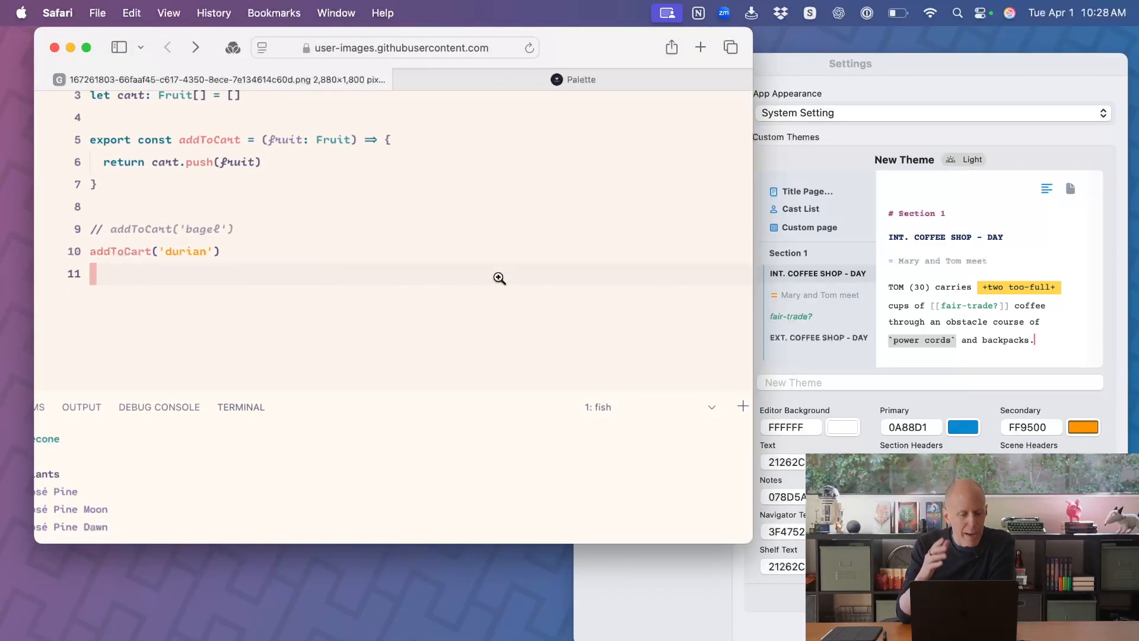
scroll(499, 278, "up", 2)
scroll(500, 278, "down", 2)
scroll(499, 278, "down", 1)
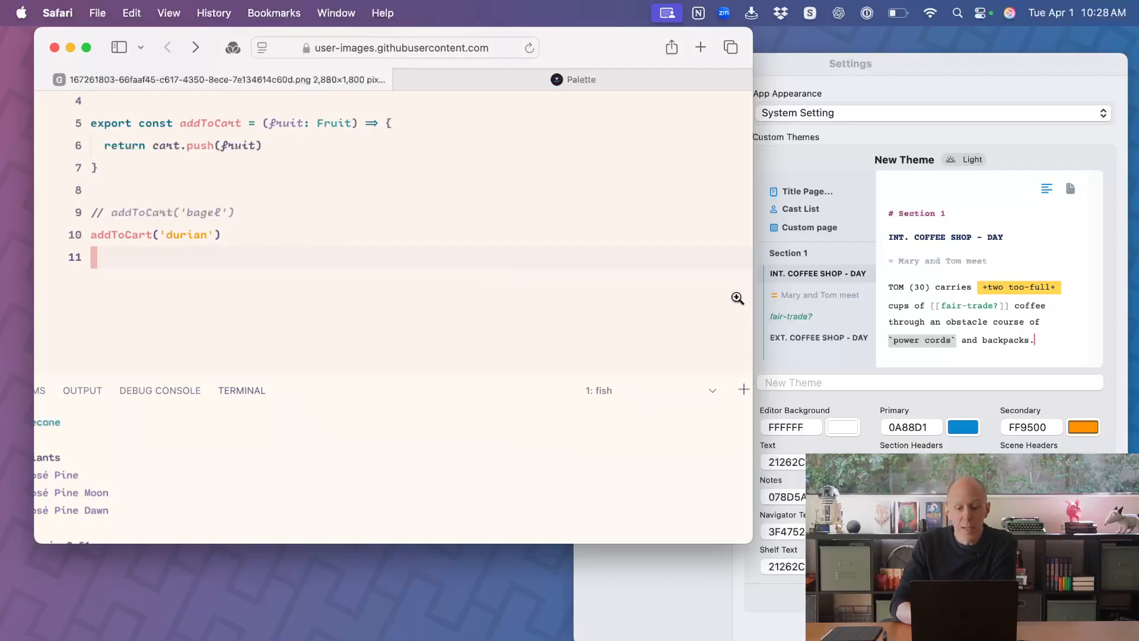
- Switch to Highland Pro and set the theme's editor background to FAF4ED, sampled from the screenshot's code area
left_click(863, 415)
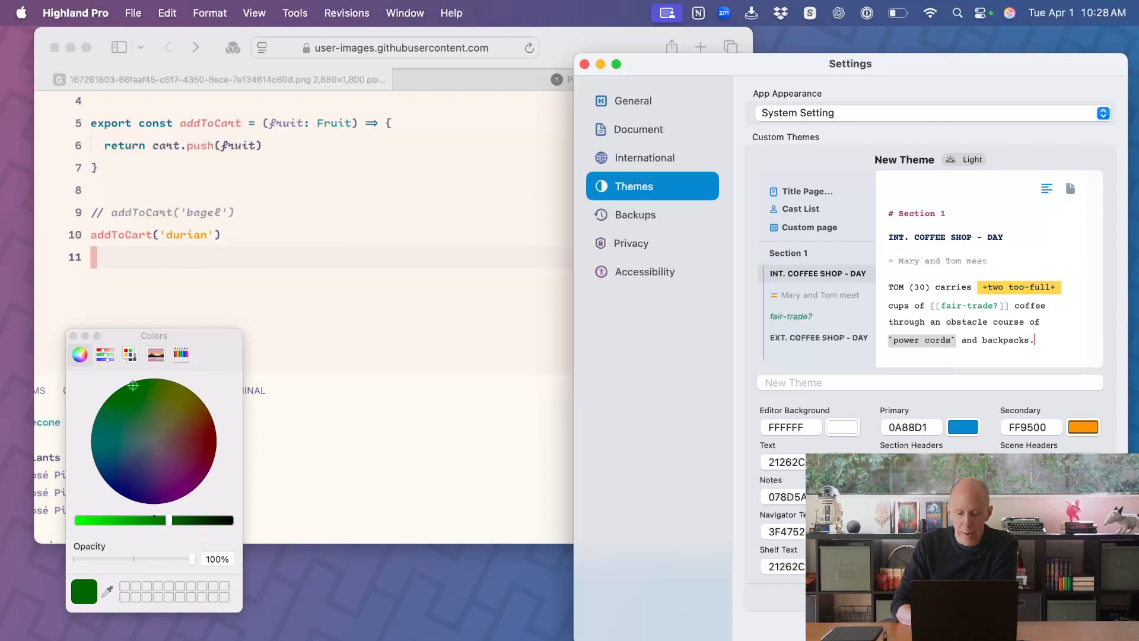
left_click(841, 428)
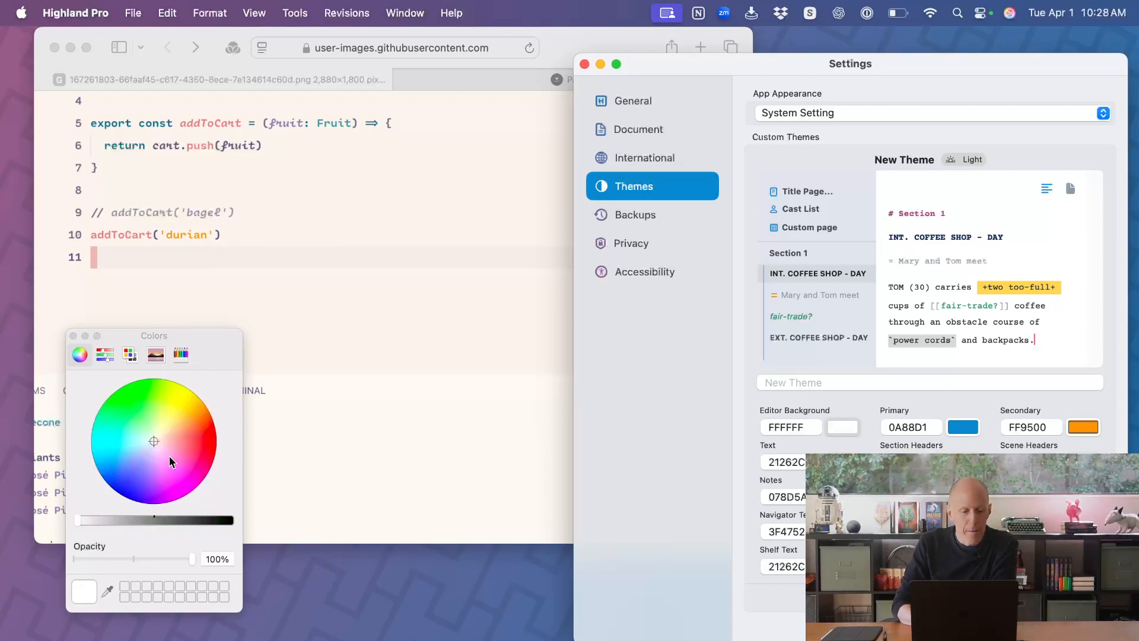
left_click(111, 593)
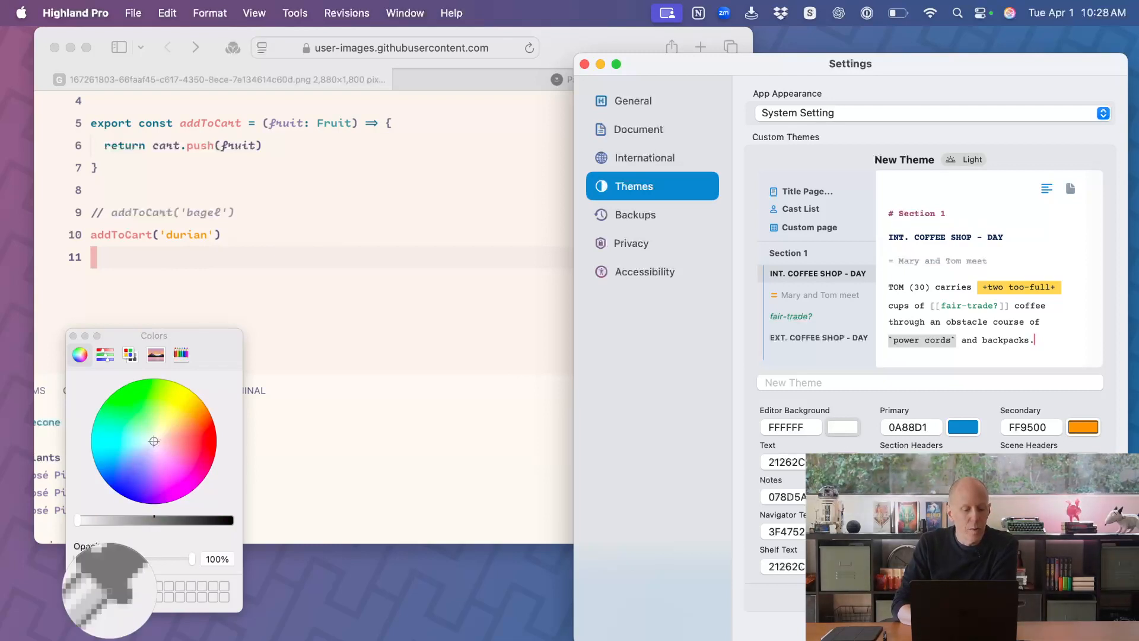
left_click(402, 210)
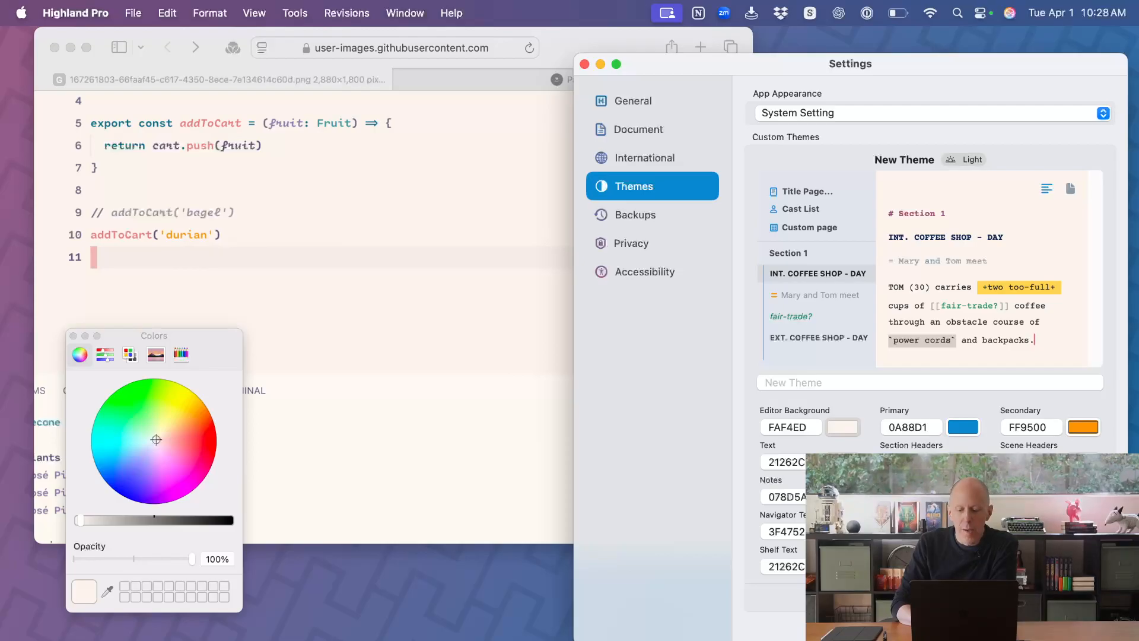
- Set the theme's navigator background to the cream colour sampled from the screenshot's terminal panel
left_click(963, 531)
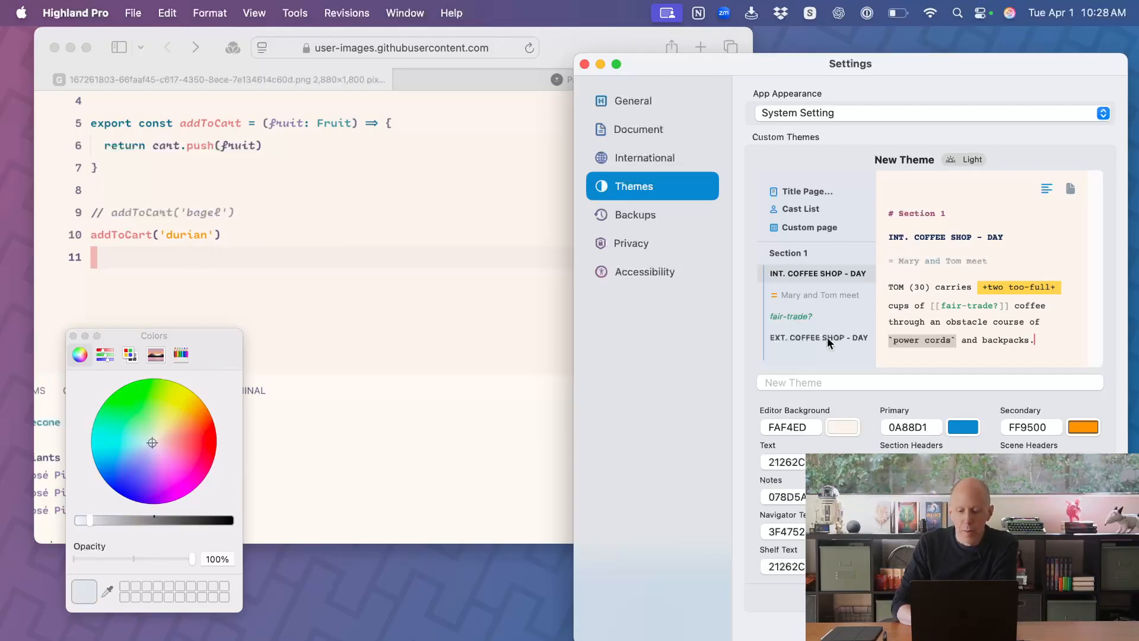
left_click(107, 591)
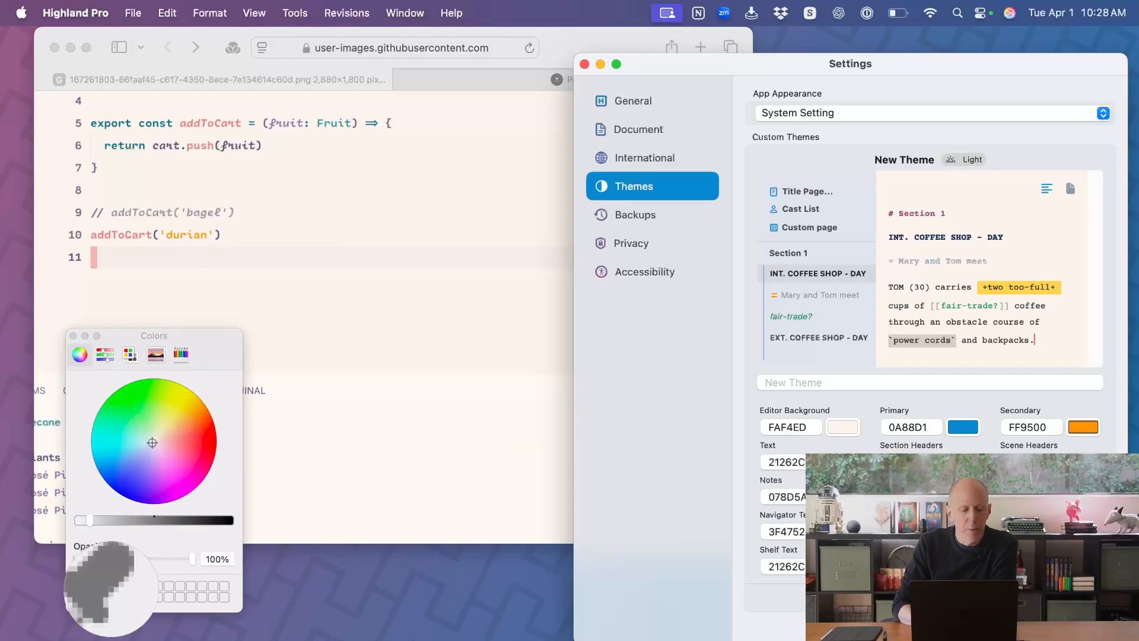
left_click(395, 425)
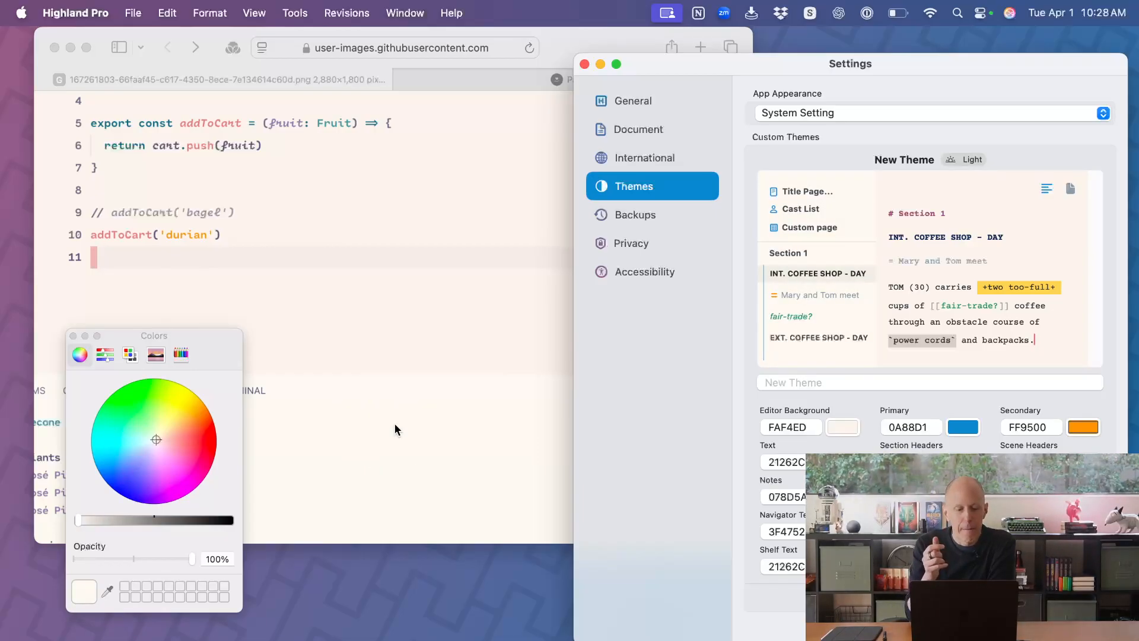
- Switch to the Rosé Pine Palette page in Safari and examine its background and foreground colour swatches
scroll(394, 423, "up", 4)
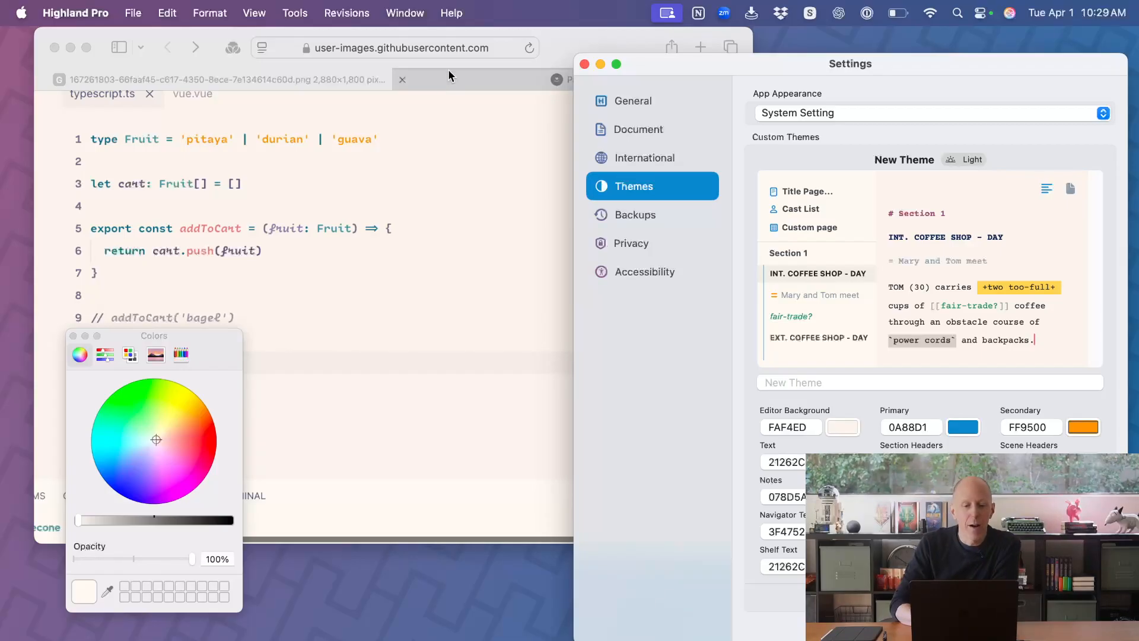
left_click(451, 75)
scroll(433, 115, "up", 10)
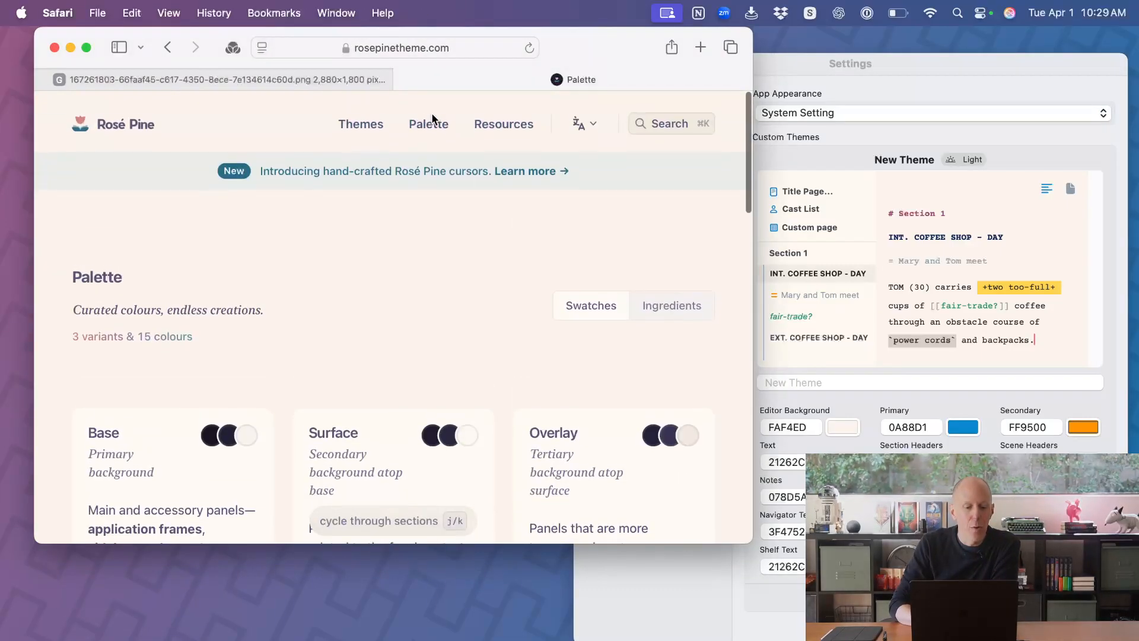
scroll(433, 118, "down", 5)
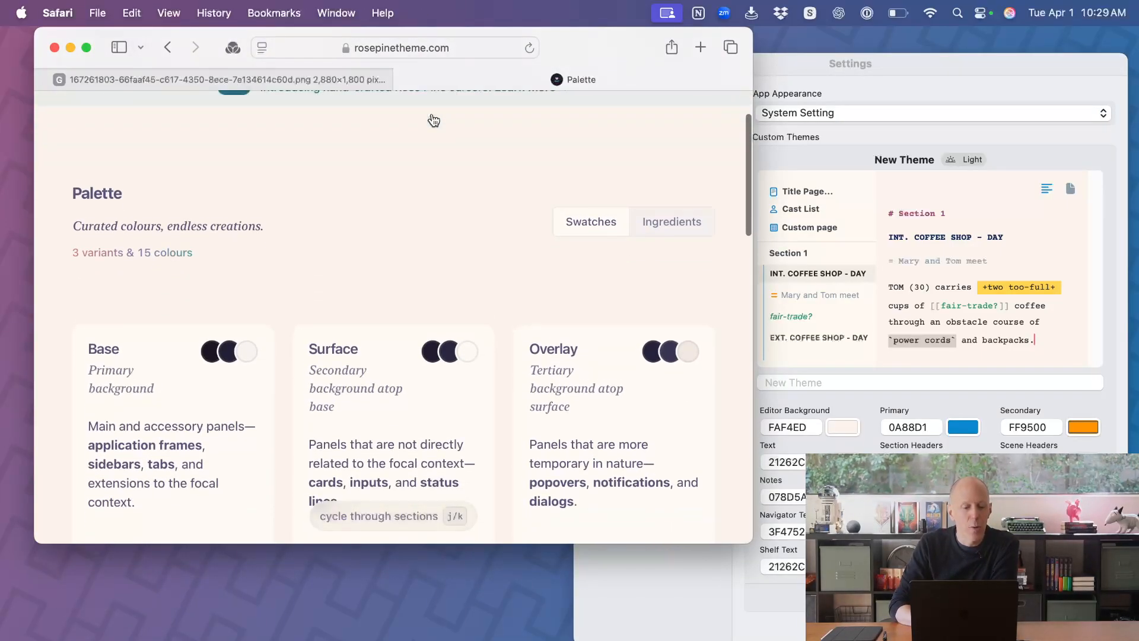
scroll(432, 118, "down", 3)
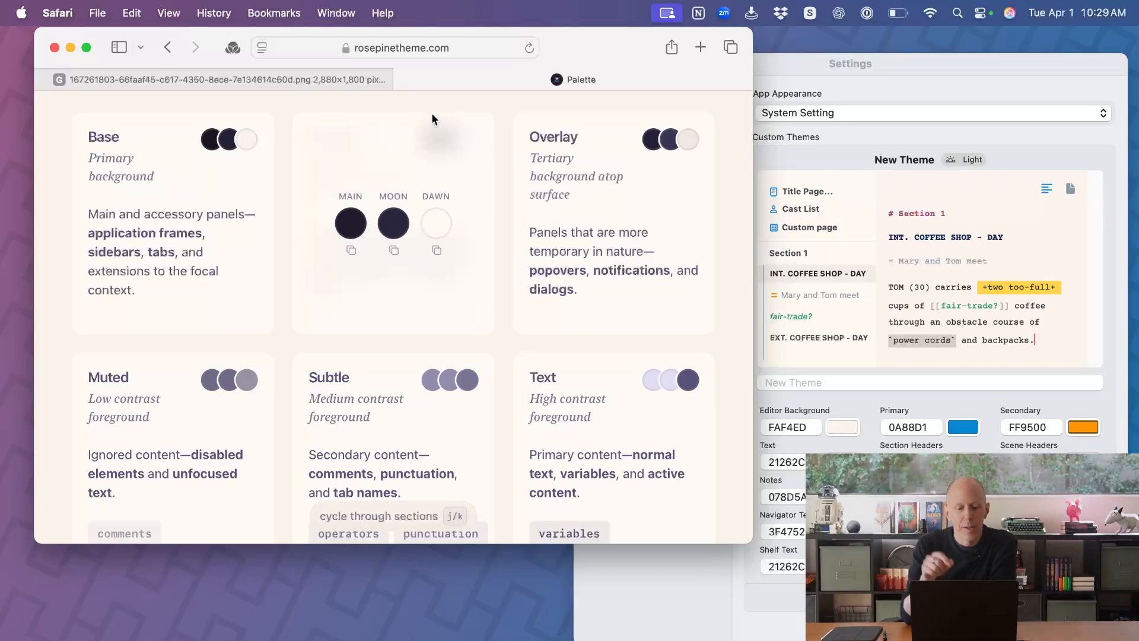
scroll(475, 241, "down", 3)
- Copy the Dawn variant of the palette's Text colour and set the Highland Pro theme's text colour to 575279
mouse_move(602, 275)
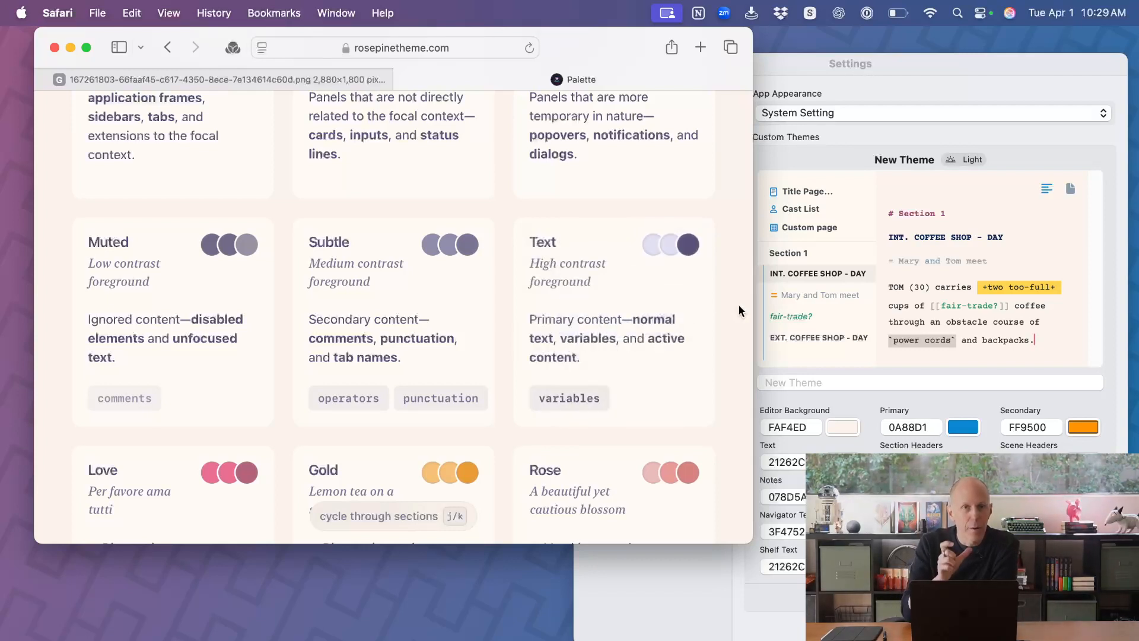
left_click(843, 427)
left_click(786, 463)
double_click(787, 463)
type("#575279")
key("Delete")
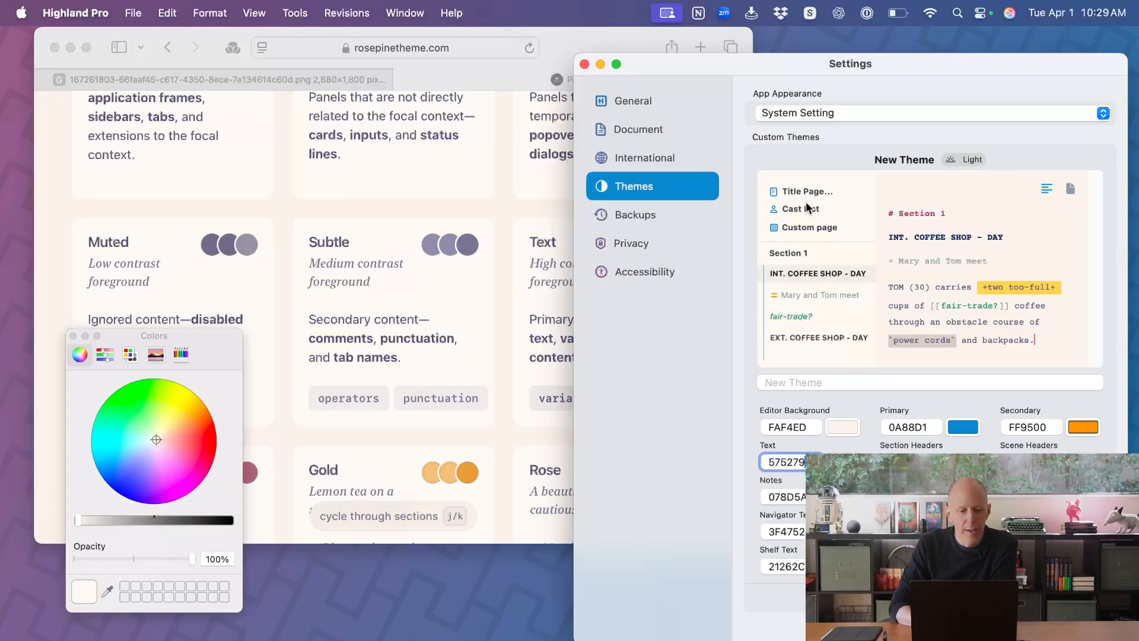
- Copy the Dawn variant of the Subtle colour from Safari and set the Highland Pro theme's navigator text to 797593
left_click(434, 347)
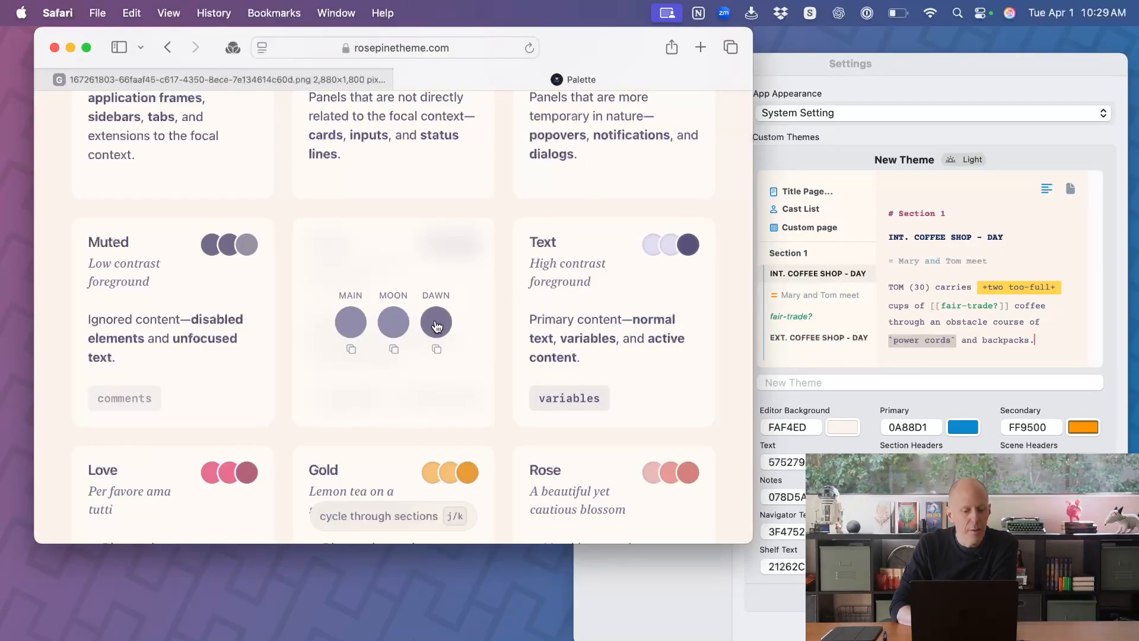
left_click(829, 423)
left_click(842, 532)
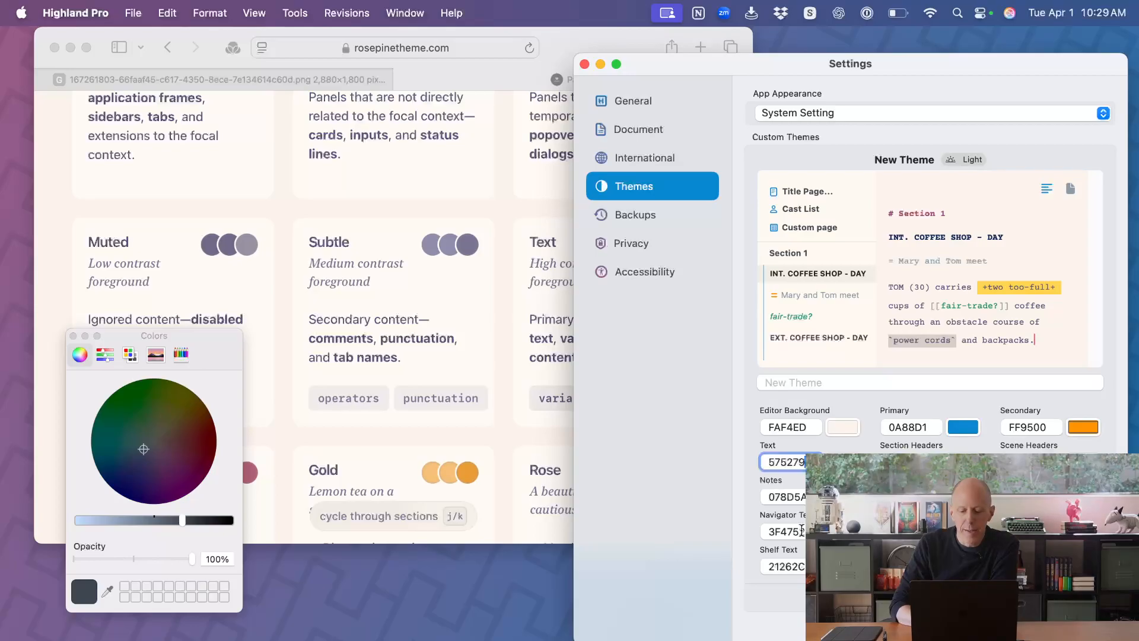
double_click(799, 530)
type("#797593")
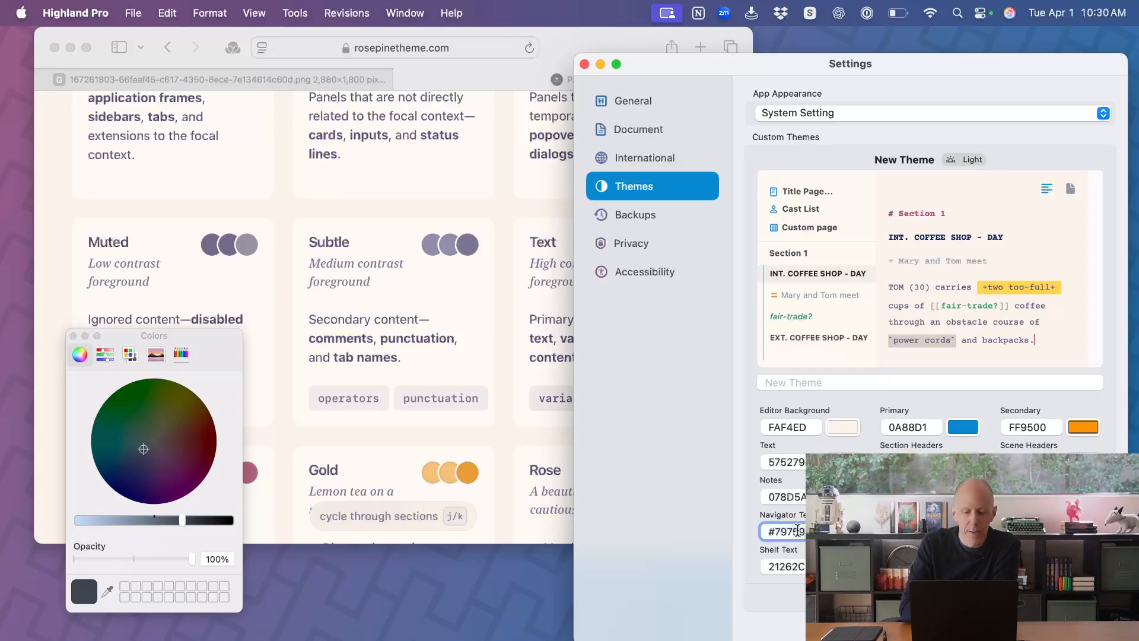
key("Return")
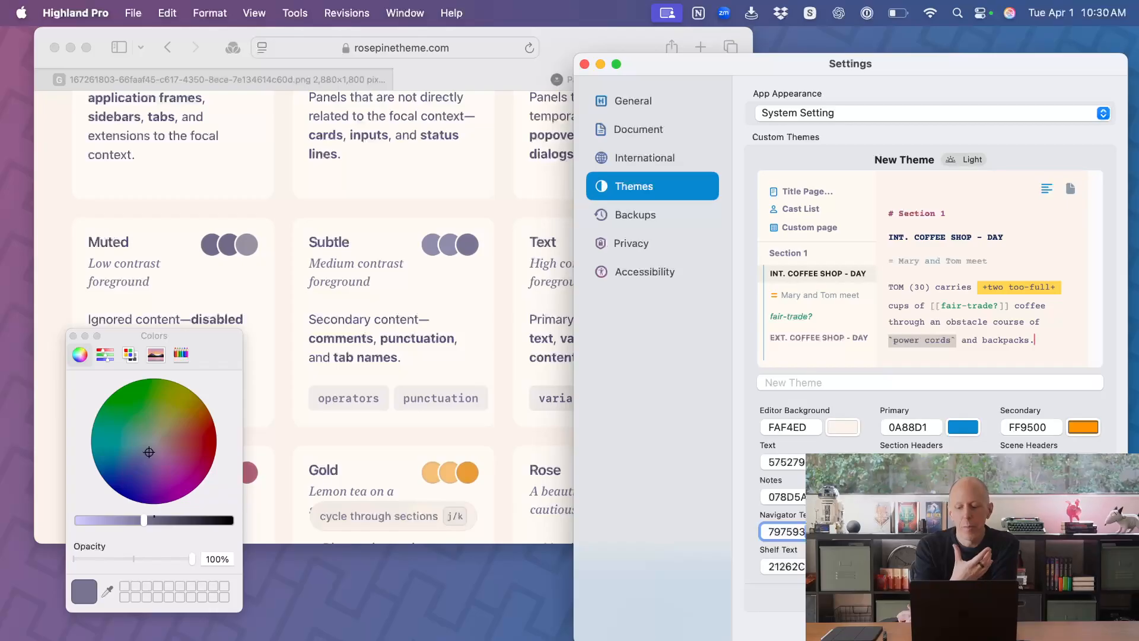
- Name the custom theme Rose Pine Dawn, save it and close the settings
left_click(856, 380)
type("Rose Pine Dawn")
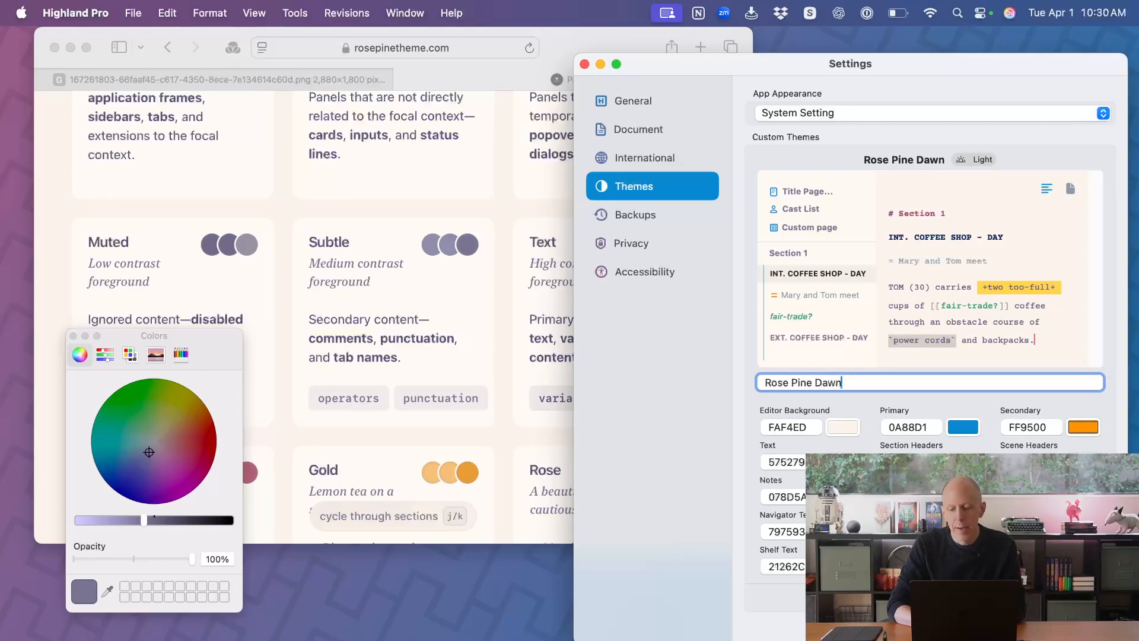
key("Return")
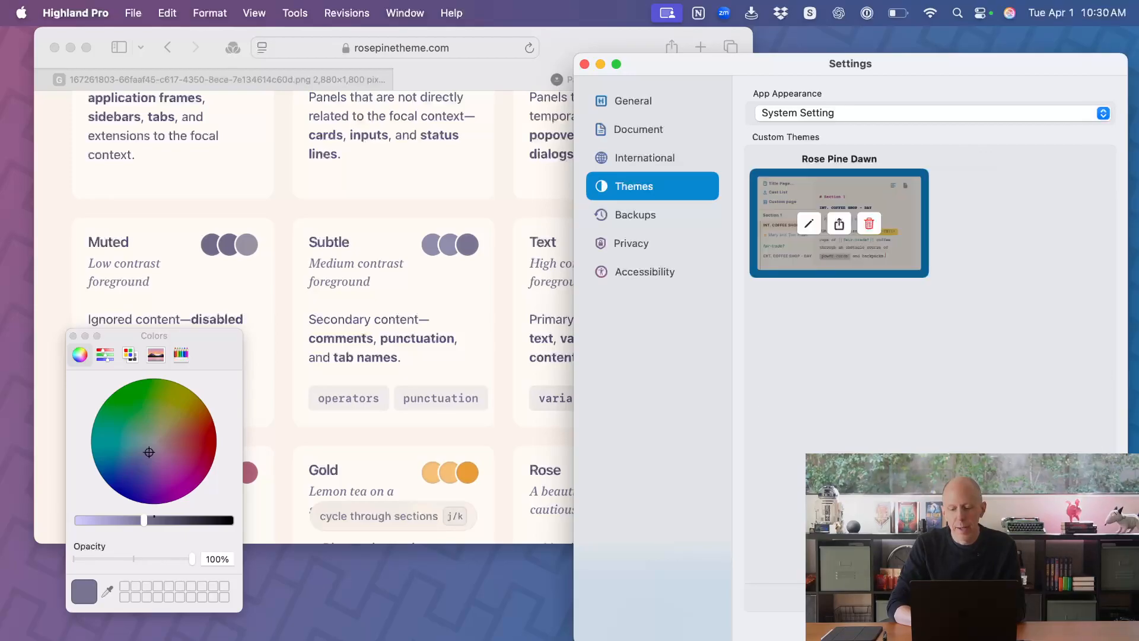
left_click(584, 65)
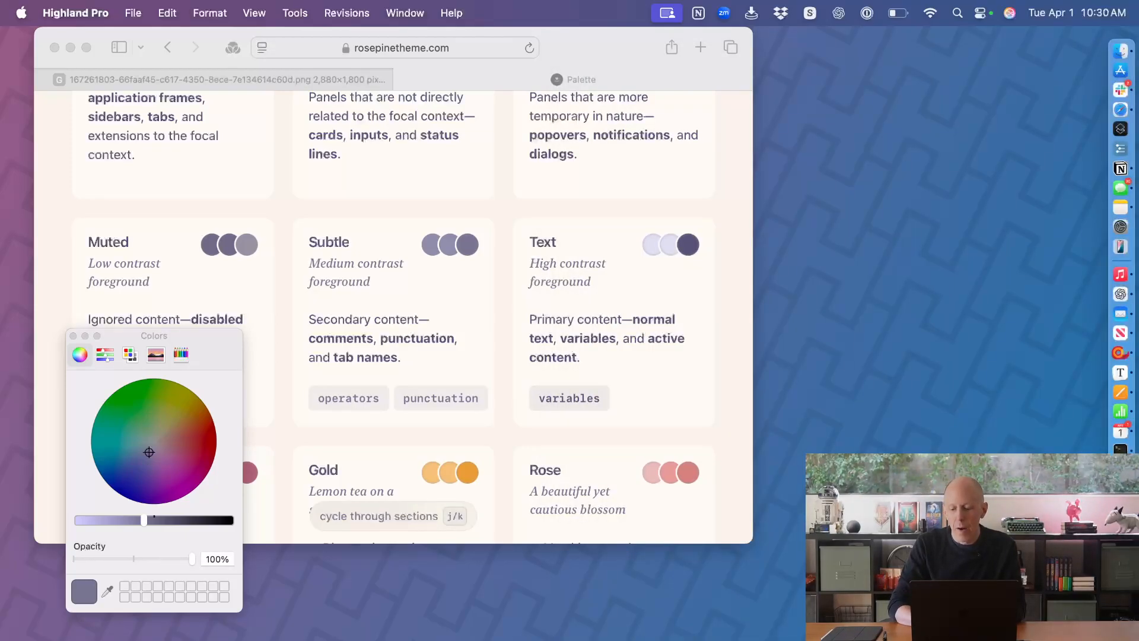
- Restore the minimized Big Fish script, apply the Rose Pine Dawn custom theme to it and close the colour picker
left_click(1120, 594)
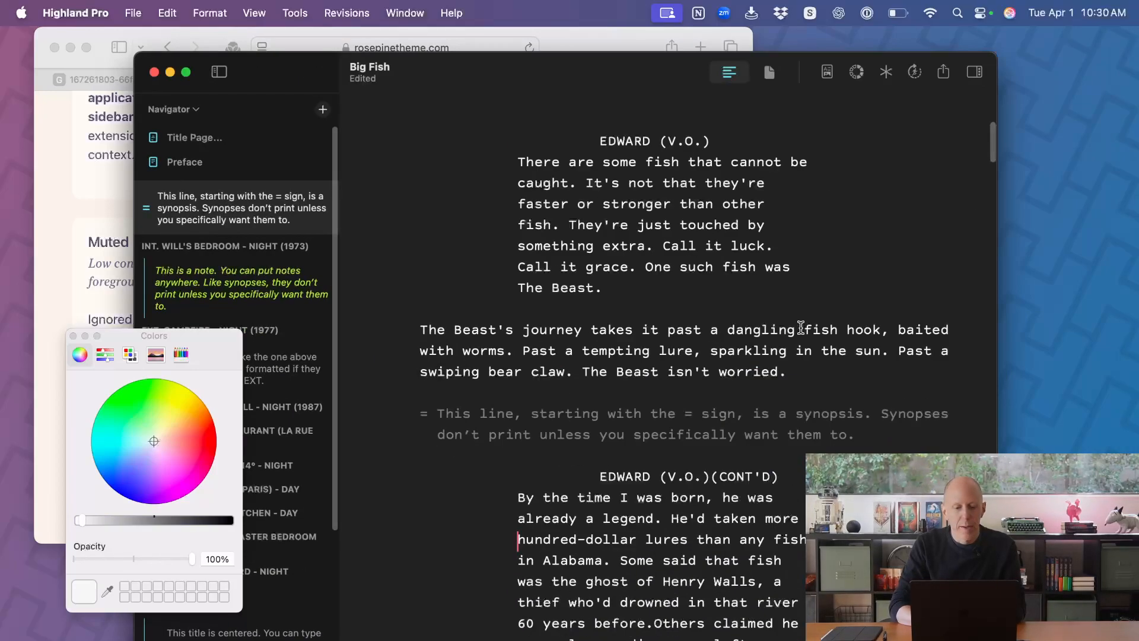
left_click(856, 72)
scroll(777, 364, "down", 5)
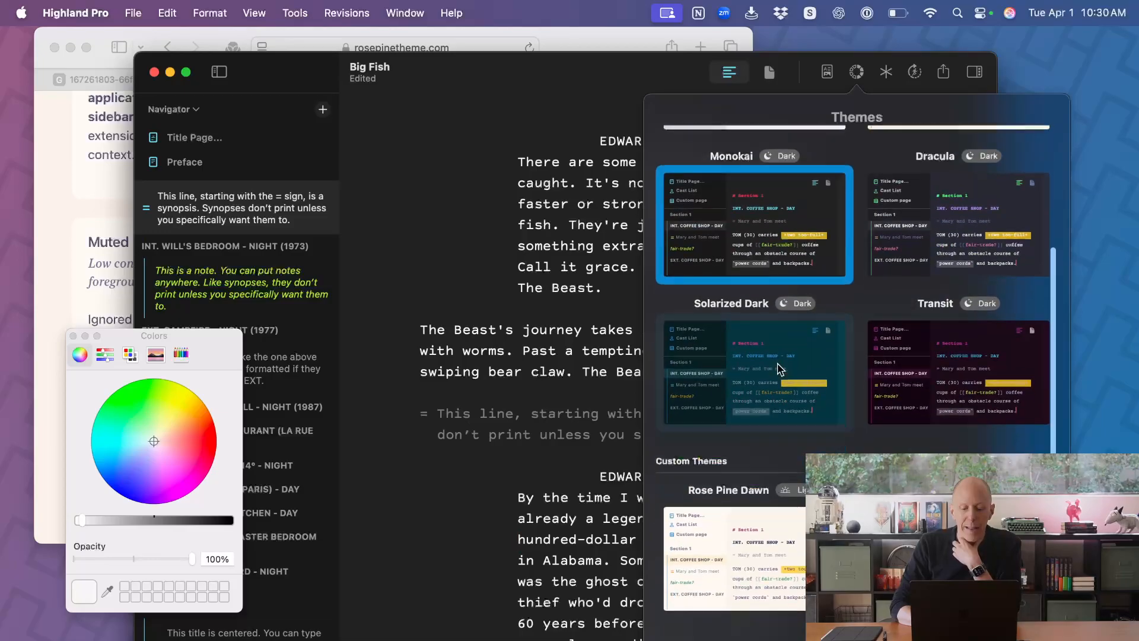
left_click(736, 555)
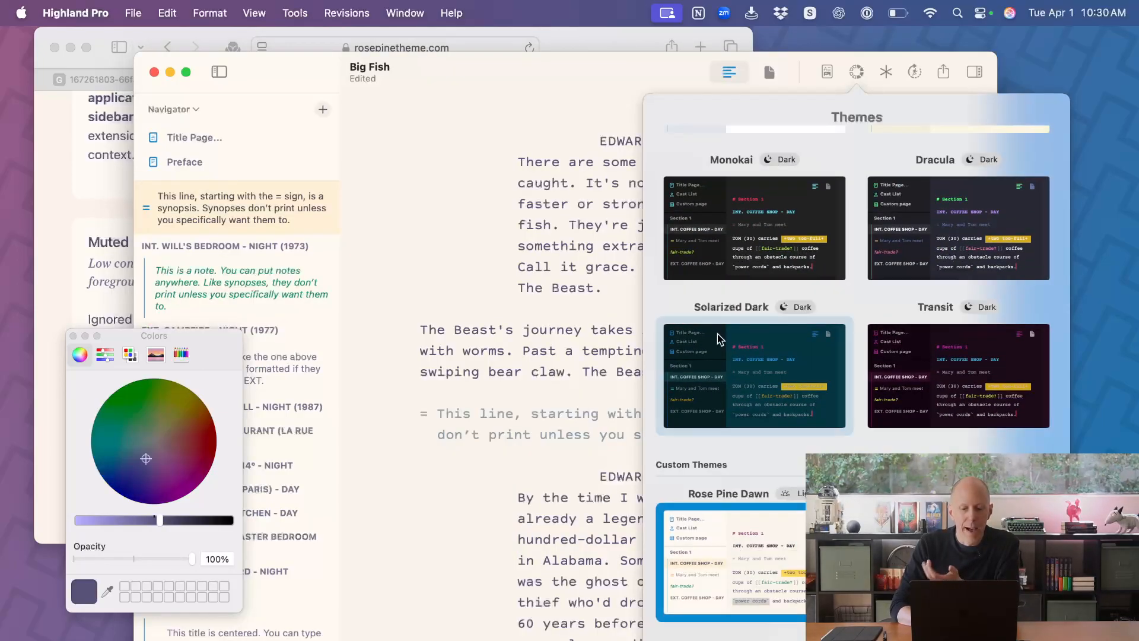
left_click(582, 310)
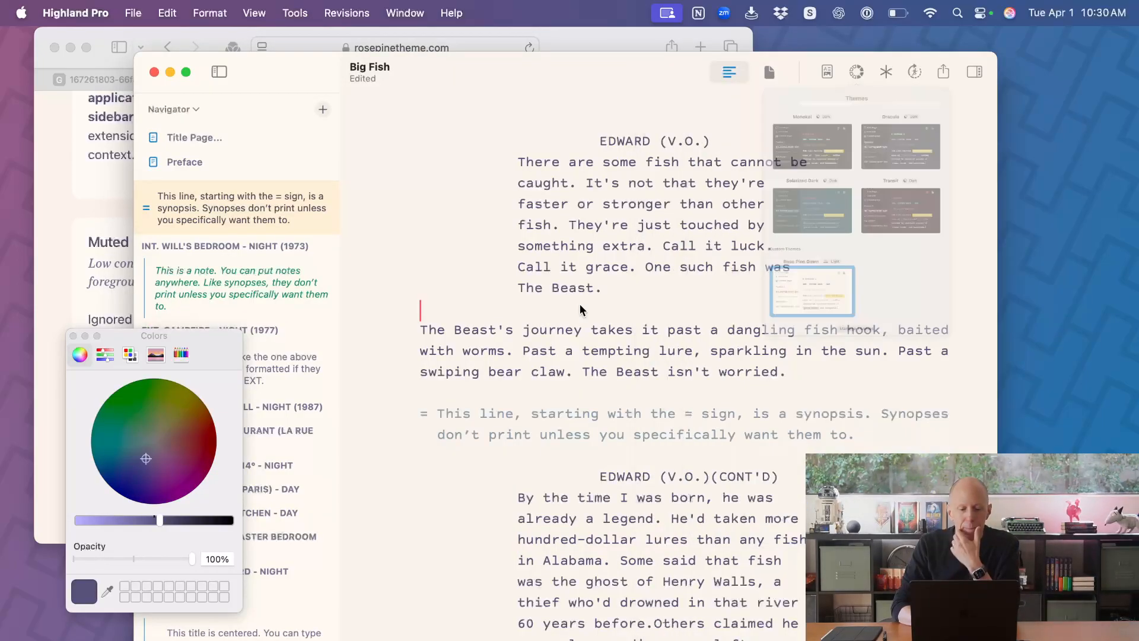
left_click(73, 336)
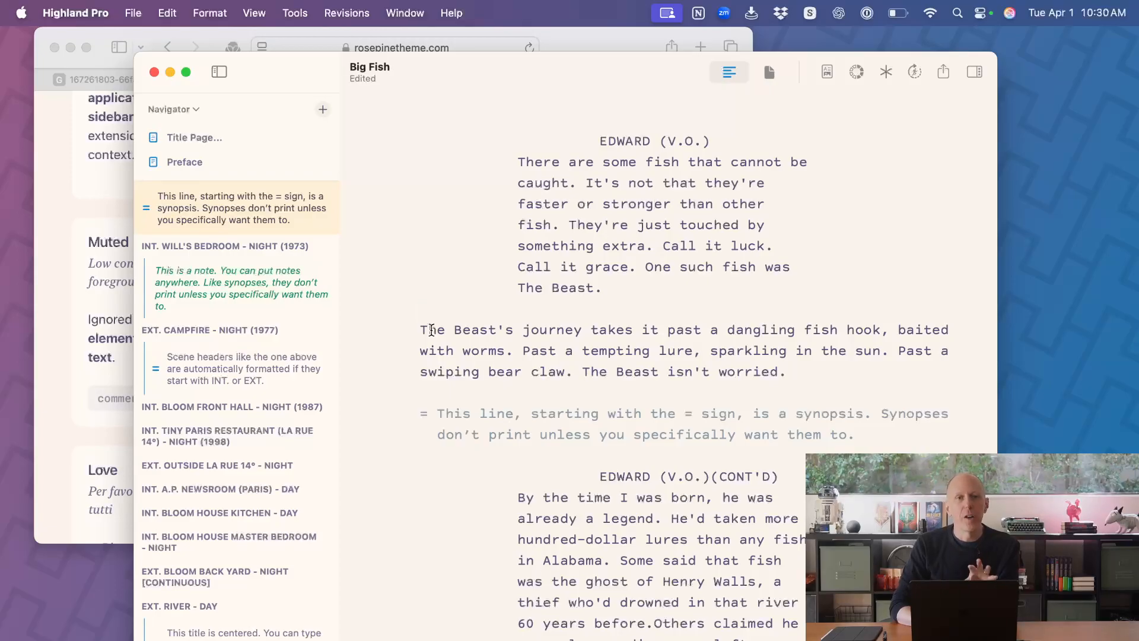
- Reopen the theme settings and copy the share code of the Rose Pine Dawn theme
left_click(92, 22)
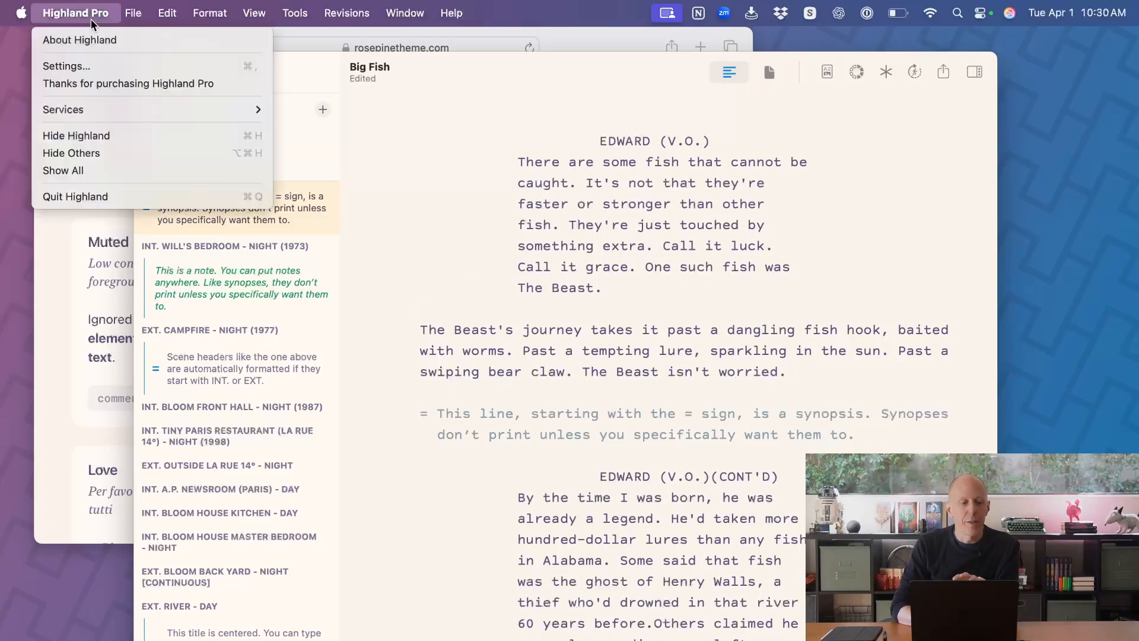
left_click(98, 68)
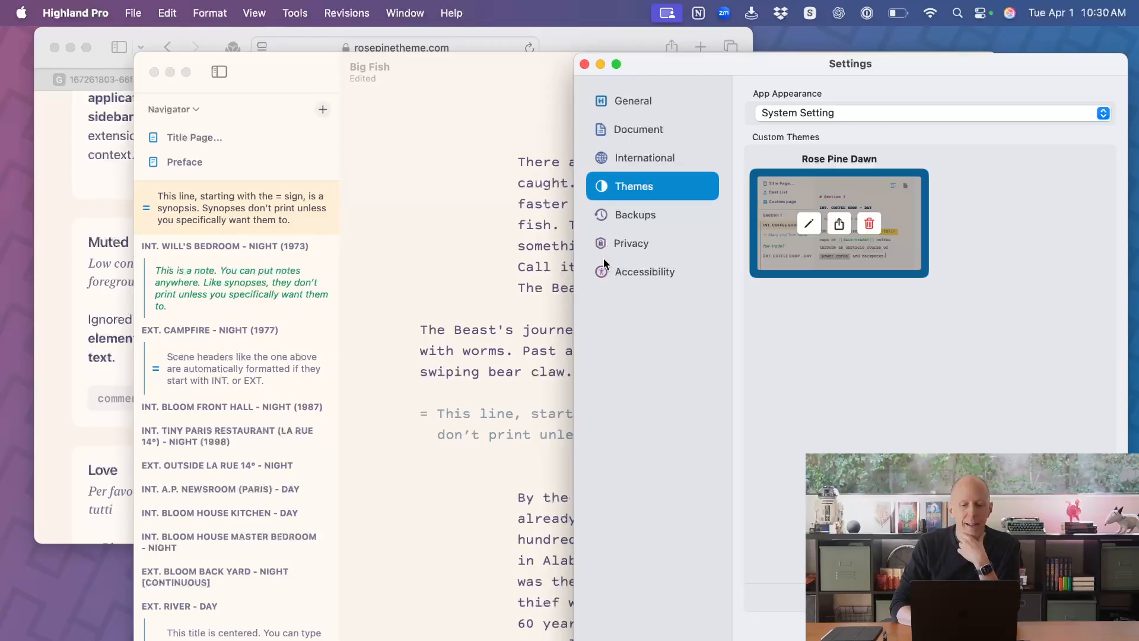
left_click(839, 225)
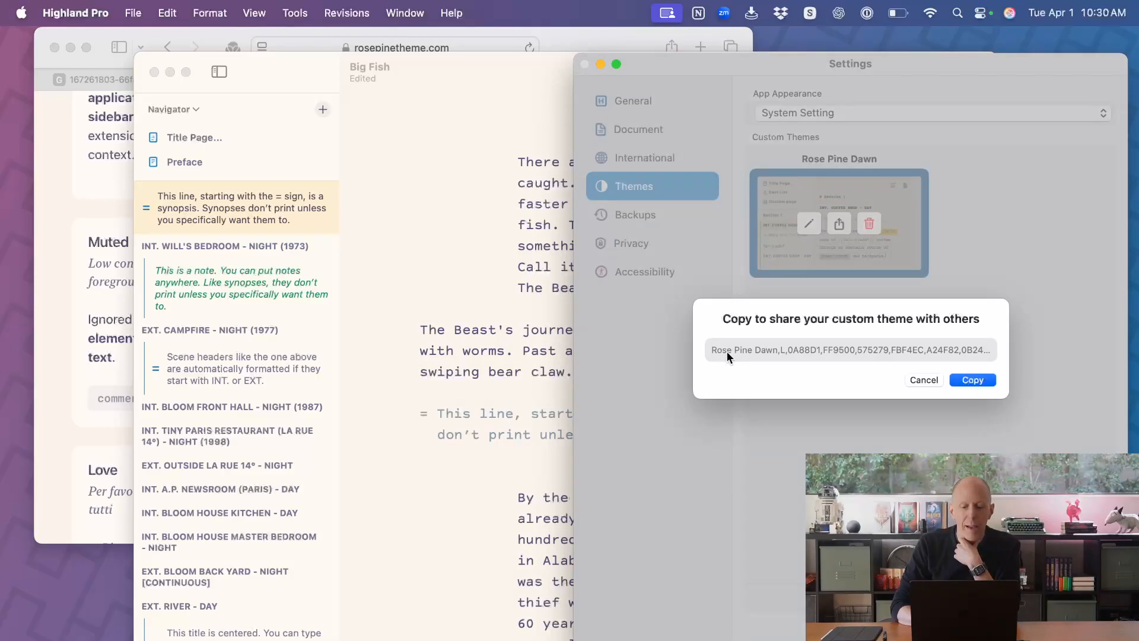
left_click(973, 380)
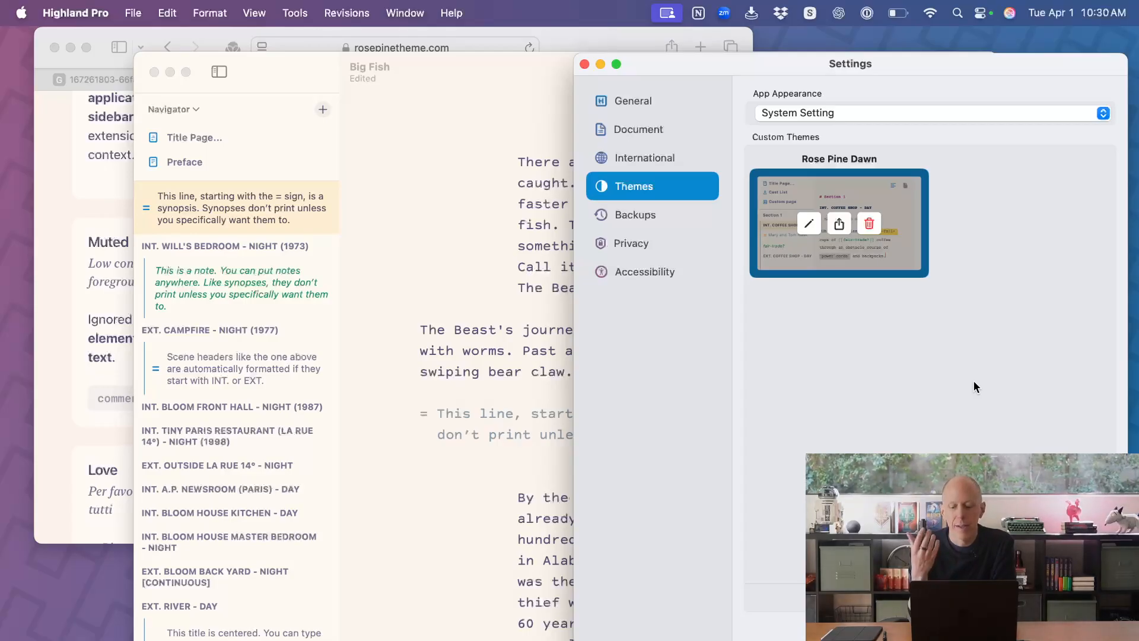
- Start importing a theme from a theme code and switch to another app while the import dialog is open
left_click(1020, 597)
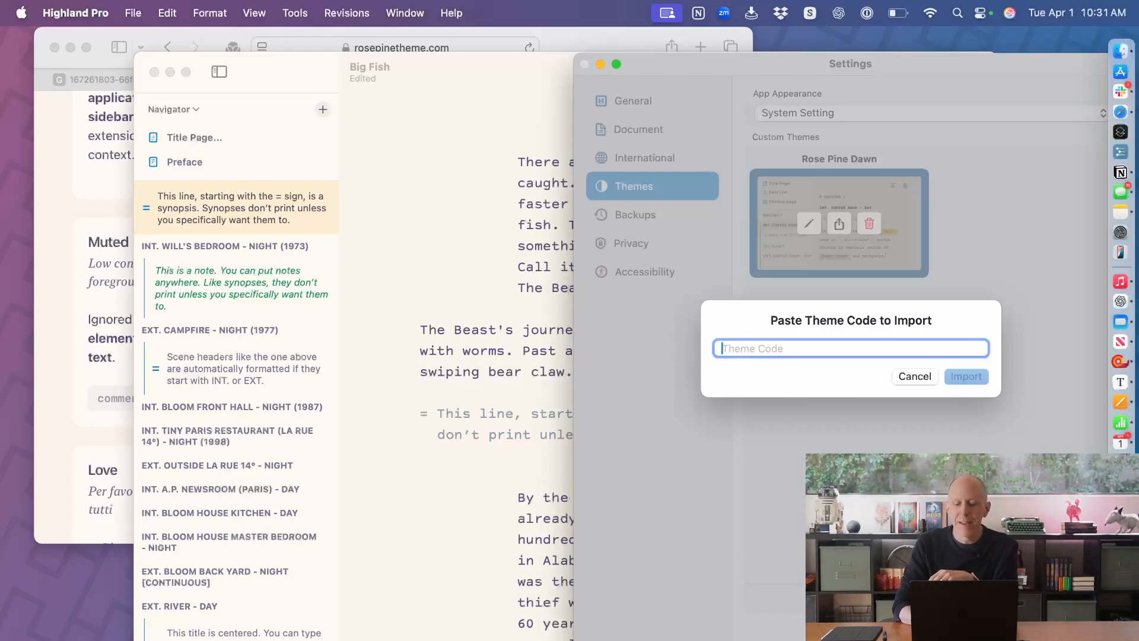
left_click(1119, 504)
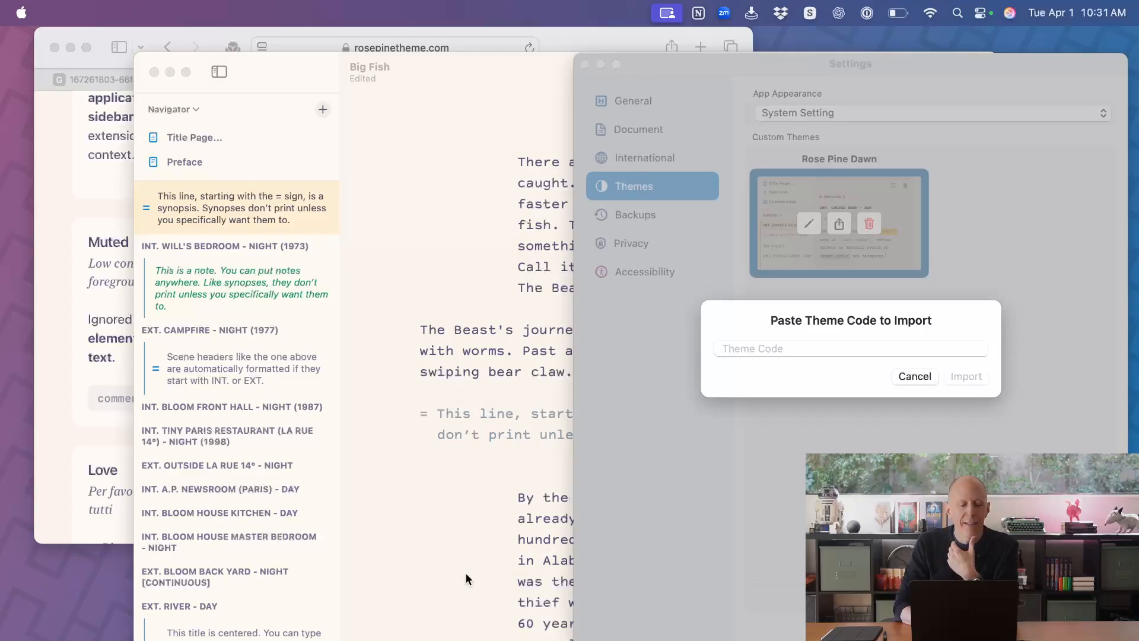